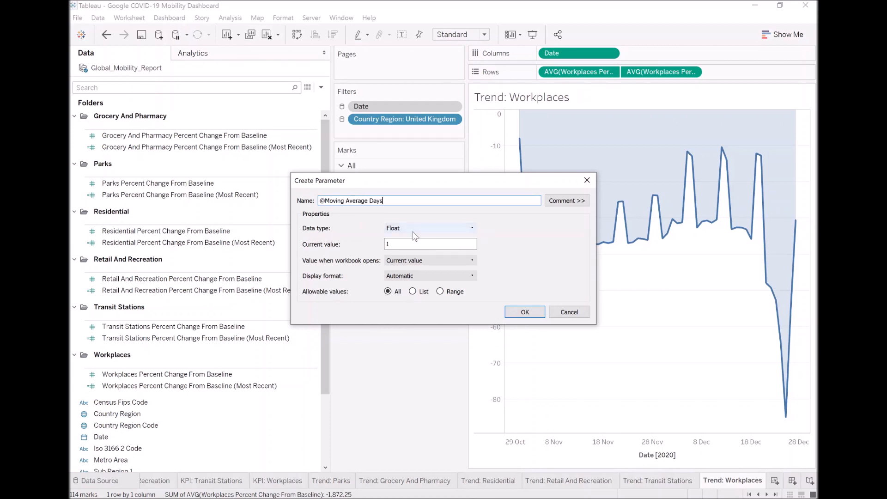
pyautogui.click(463, 228)
pyautogui.click(413, 245)
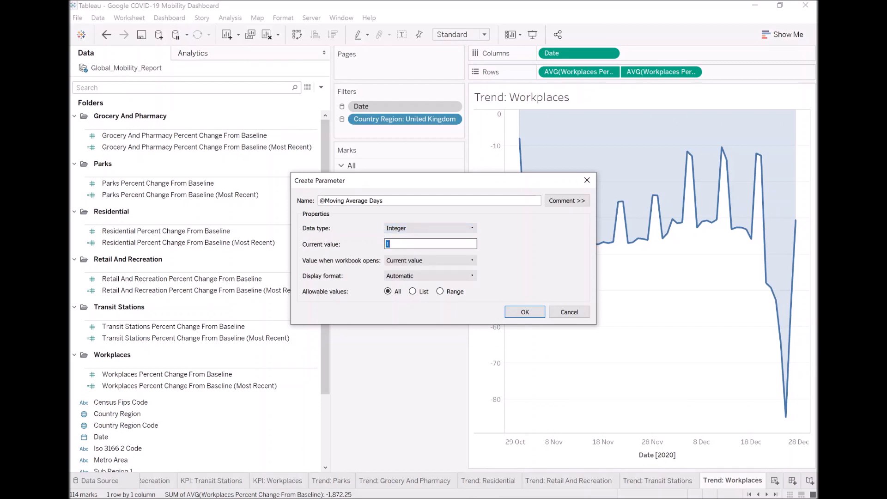
pyautogui.write('7')
pyautogui.click(529, 313)
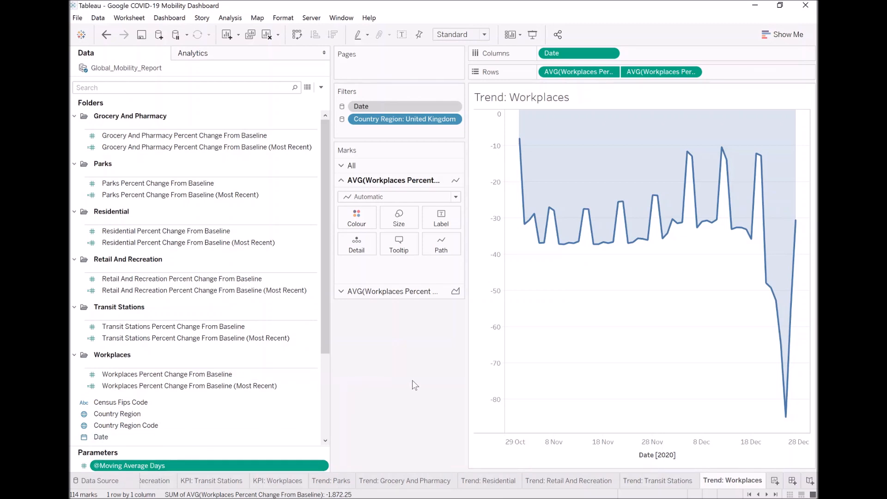
# - Create a calculated field from Parks Percent Change From Baseline and name it "Parks Percent Change From Baseline (Moving Average)"
pyautogui.rightClick(160, 181)
pyautogui.moveTo(220, 252)
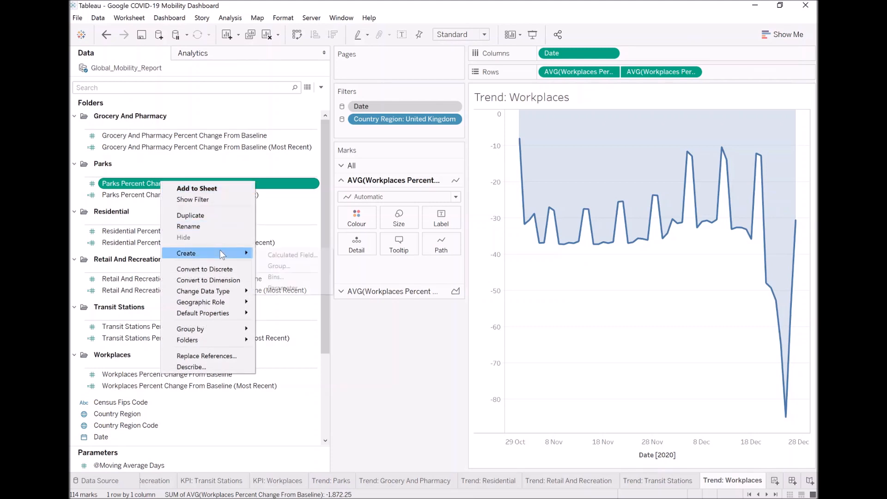
pyautogui.click(270, 256)
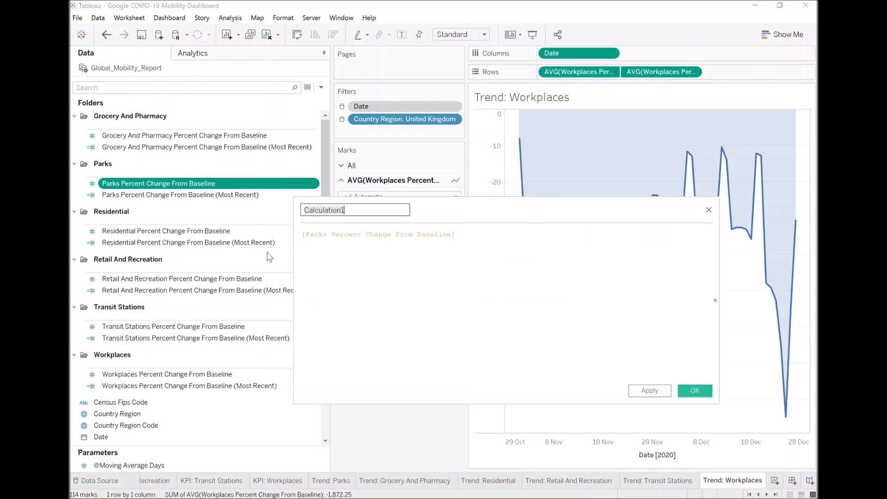
pyautogui.moveTo(304, 234); pyautogui.dragTo(451, 235)
pyautogui.hotkey('ctrl', 'c')
pyautogui.click(351, 210)
pyautogui.hotkey('ctrl', 'a')
pyautogui.hotkey('ctrl', 'v')
pyautogui.write('()M')
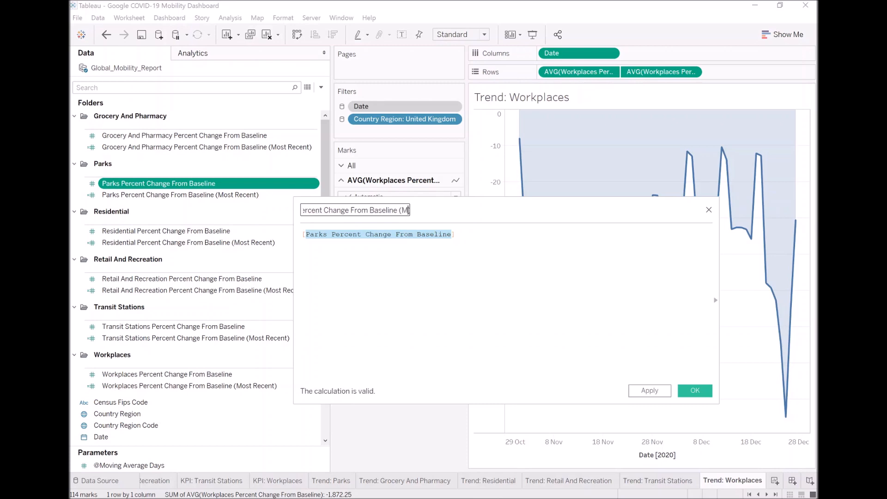
pyautogui.write('oving Average')
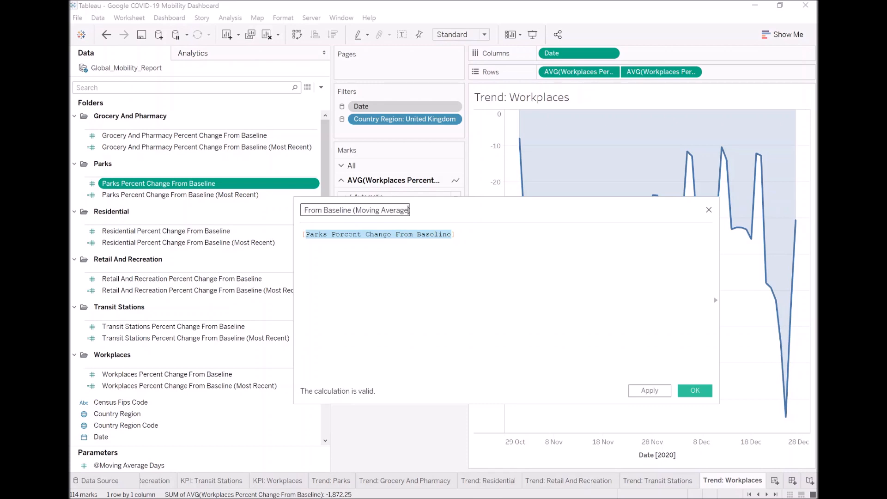
pyautogui.click(455, 234)
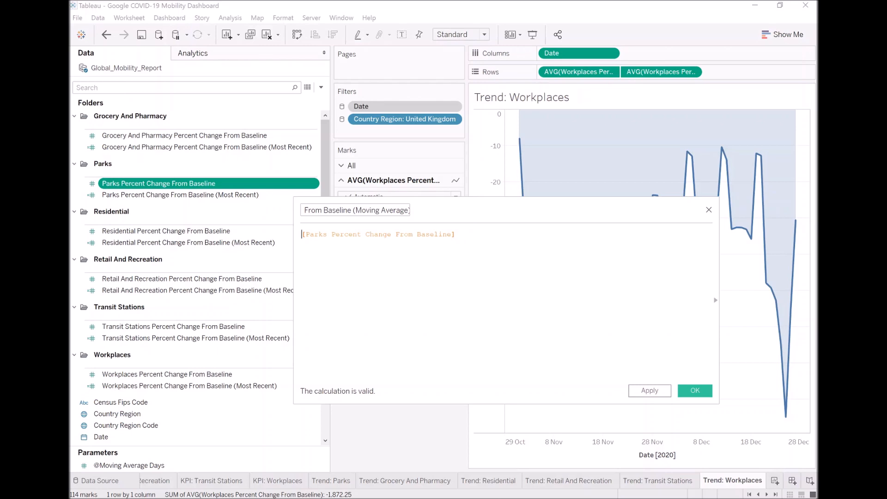
pyautogui.write('WINDOW_AVG()')
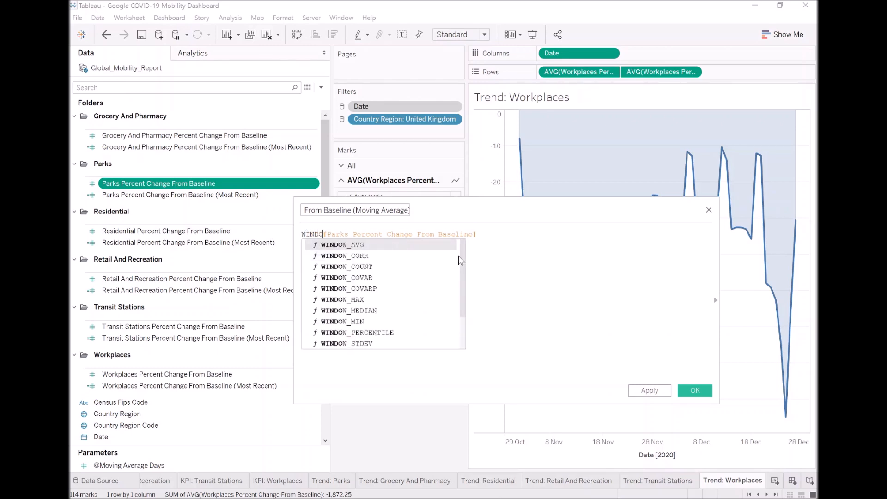
pyautogui.press('Return')
pyautogui.write('AV(')
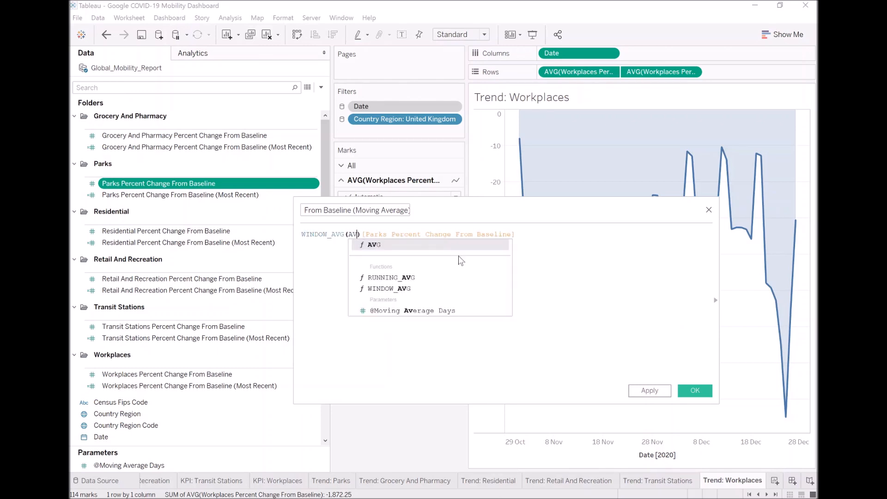
pyautogui.press('Right')
pyautogui.press('Right')
pyautogui.press('BackSpace')
pyautogui.press('BackSpace')
pyautogui.press('BackSpace')
pyautogui.write('G(')
pyautogui.press('Right')
pyautogui.press('Right')
pyautogui.press('Right')
pyautogui.press('Right')
pyautogui.press('Right')
pyautogui.press('Right')
pyautogui.press('Right')
pyautogui.press('Right')
pyautogui.press('Right')
pyautogui.press('Right')
pyautogui.press('Right')
pyautogui.press('Right')
pyautogui.press('Right')
pyautogui.press('Right')
pyautogui.press('Right')
pyautogui.press('Right')
pyautogui.press('Right')
pyautogui.press('Right')
pyautogui.press('Right')
pyautogui.press('Right')
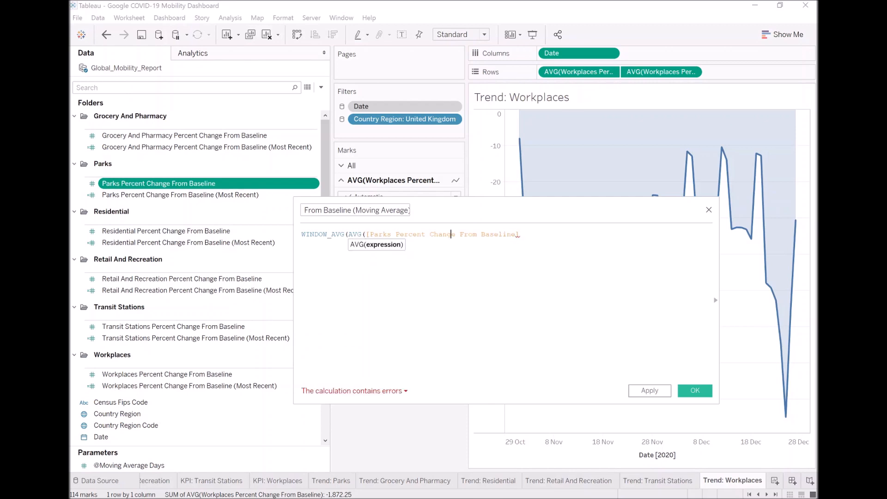
pyautogui.write(',')
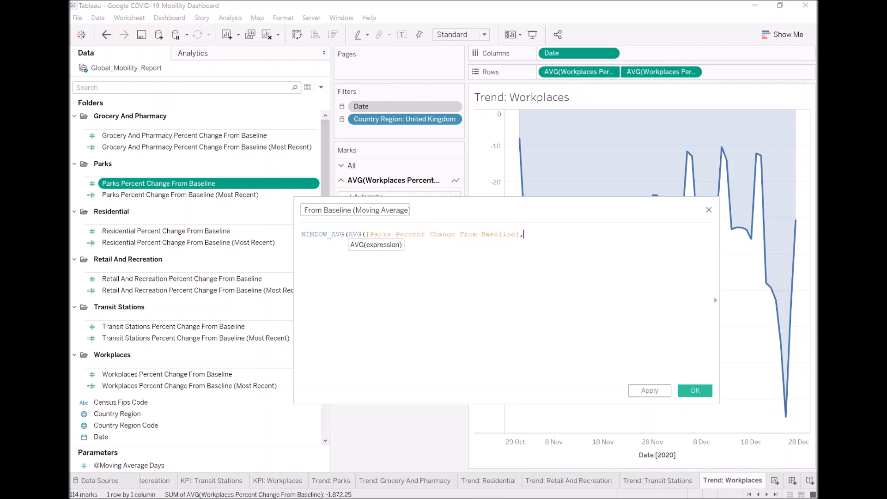
pyautogui.write('-[@Moving Average Days], 0)')
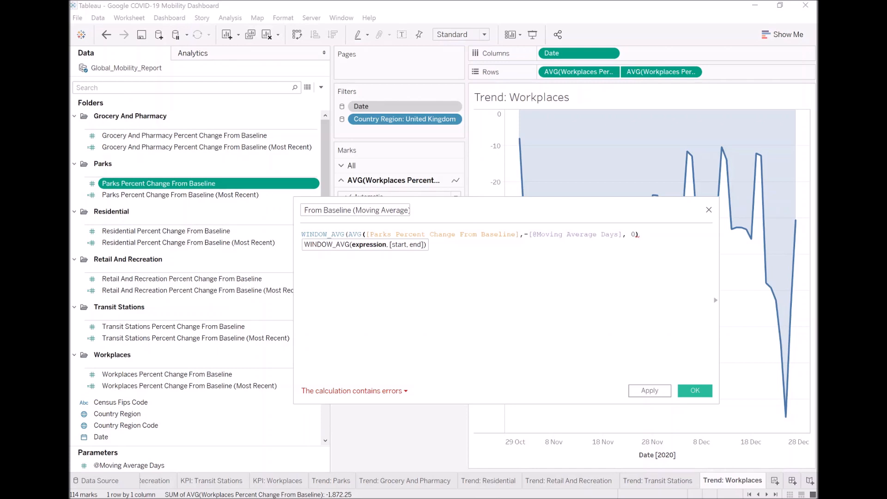
pyautogui.write(')')
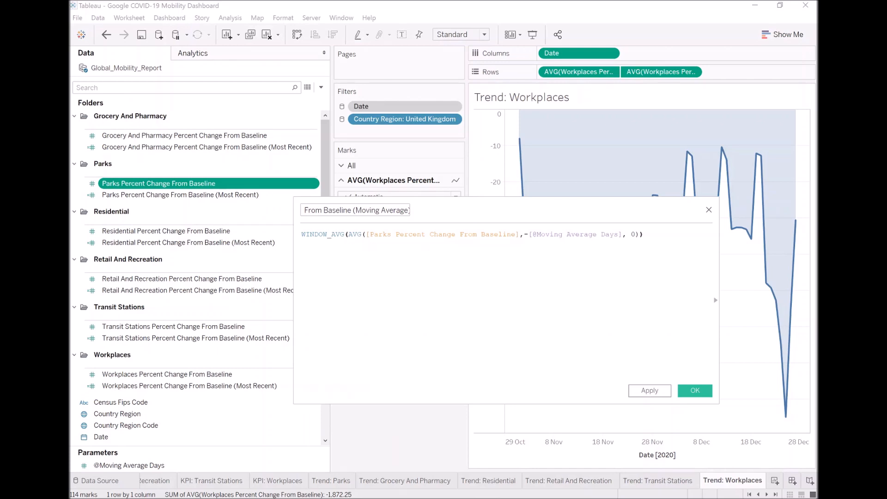
# - Close the inner AVG directly after the Parks field and remove the surplus closing parenthesis at the formula's end
pyautogui.press('Left')
pyautogui.press('Left')
pyautogui.press('Left')
pyautogui.press('Left')
pyautogui.press('Left')
pyautogui.press('Left')
pyautogui.press('Left')
pyautogui.press('Left')
pyautogui.press('Left')
pyautogui.press('Left')
pyautogui.press('Left')
pyautogui.press('Left')
pyautogui.press('Left')
pyautogui.press('Left')
pyautogui.press('Left')
pyautogui.press('Left')
pyautogui.press('Left')
pyautogui.press('Left')
pyautogui.press('Left')
pyautogui.press('Left')
pyautogui.press('Left')
pyautogui.write(')')
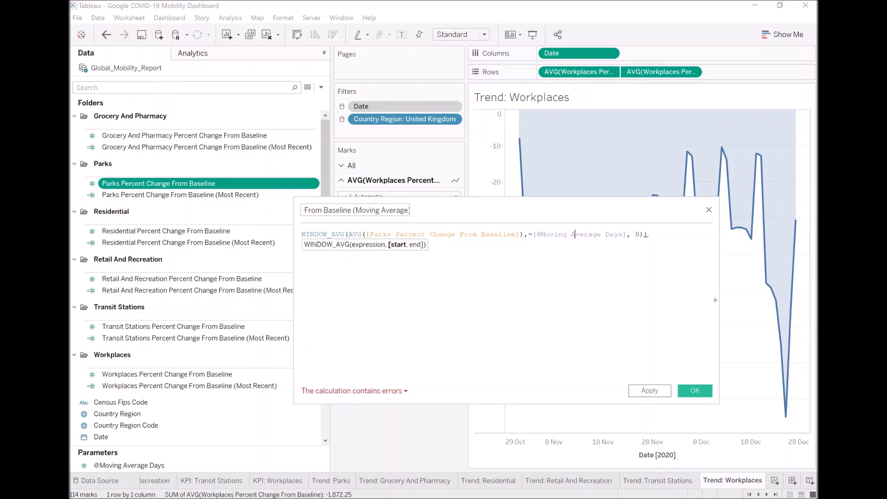
pyautogui.click(648, 234)
pyautogui.press('BackSpace')
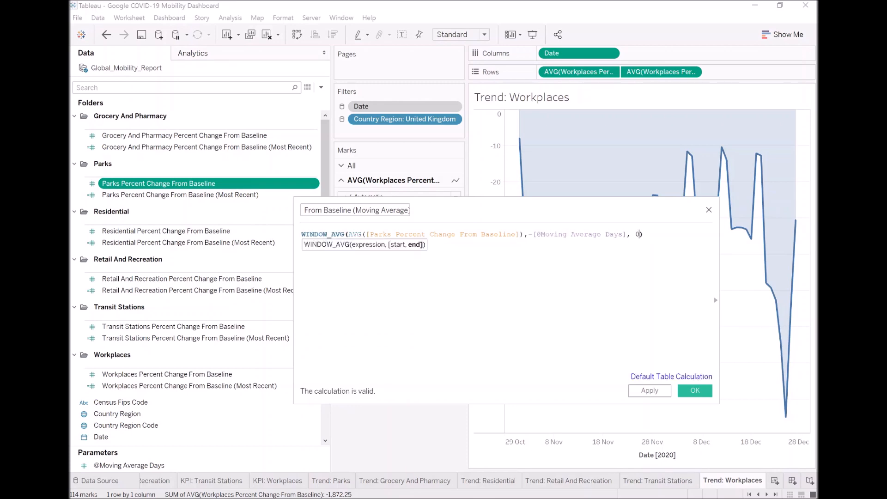
# - Examine the expression, start and end arguments of the WINDOW_AVG formula
pyautogui.press('Left')
pyautogui.press('Left')
pyautogui.press('Left')
pyautogui.press('Left')
pyautogui.press('Left')
pyautogui.press('Left')
pyautogui.press('Left')
pyautogui.press('Left')
pyautogui.press('Left')
pyautogui.press('Left')
pyautogui.press('Left')
pyautogui.press('Left')
pyautogui.press('Left')
pyautogui.press('Left')
pyautogui.press('Left')
pyautogui.press('Left')
pyautogui.press('Left')
pyautogui.press('Left')
pyautogui.press('Left')
pyautogui.press('Left')
pyautogui.hotkey('shift', 'Left')
pyautogui.hotkey('shift', 'Left')
pyautogui.hotkey('shift', 'Left')
pyautogui.hotkey('shift', 'Left')
pyautogui.hotkey('shift', 'Left')
pyautogui.hotkey('shift', 'Left')
pyautogui.hotkey('shift', 'Left')
pyautogui.hotkey('shift', 'Left')
pyautogui.hotkey('shift', 'Left')
pyautogui.hotkey('shift', 'Left')
pyautogui.hotkey('shift', 'Left')
pyautogui.hotkey('shift', 'Left')
pyautogui.hotkey('shift', 'Left')
pyautogui.hotkey('shift', 'Left')
pyautogui.hotkey('shift', 'Left')
pyautogui.hotkey('shift', 'Left')
pyautogui.hotkey('shift', 'Left')
pyautogui.hotkey('shift', 'Left')
pyautogui.hotkey('shift', 'Left')
pyautogui.hotkey('shift', 'Left')
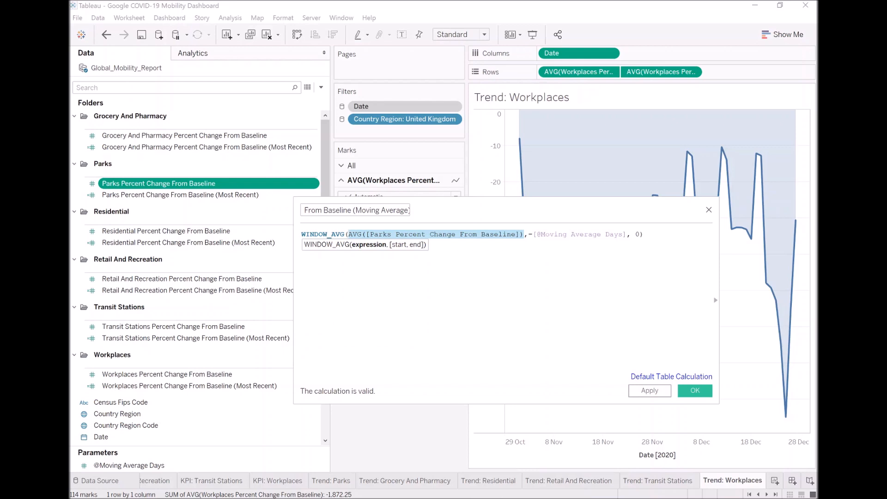
pyautogui.click(644, 235)
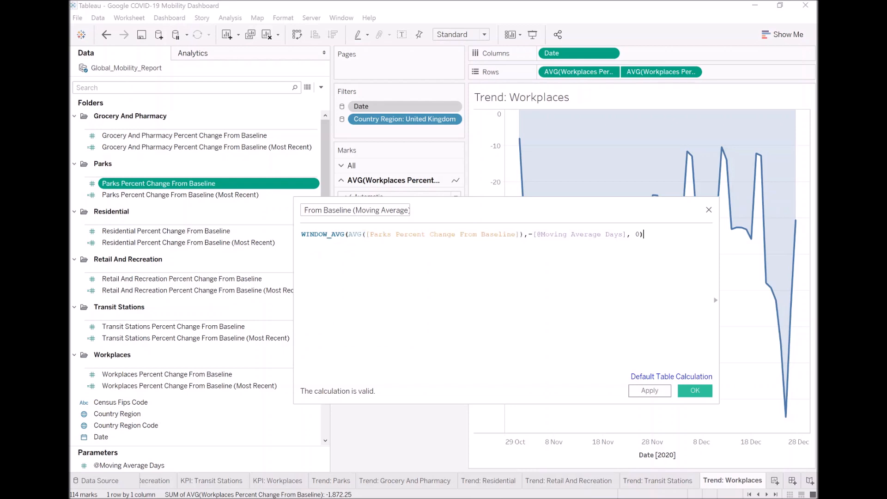
pyautogui.doubleClick(314, 236)
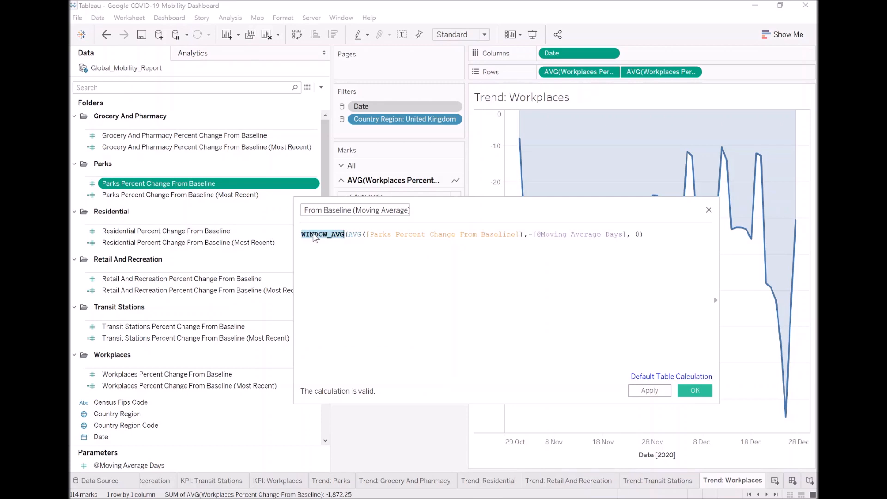
pyautogui.moveTo(528, 235); pyautogui.dragTo(623, 235)
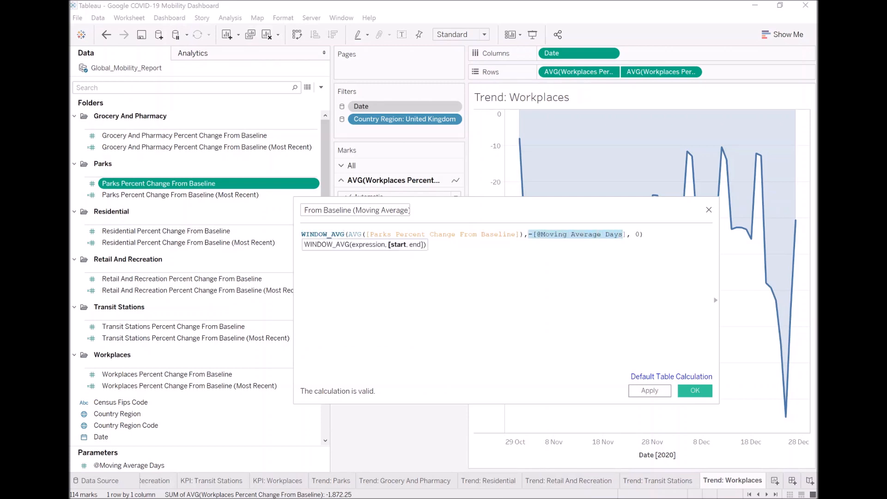
pyautogui.click(639, 235)
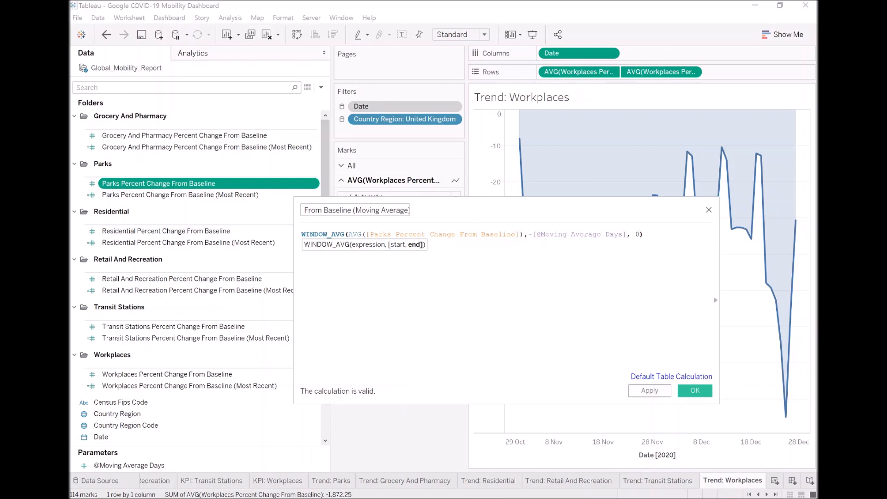
pyautogui.moveTo(352, 235); pyautogui.dragTo(525, 235)
pyautogui.click(645, 234)
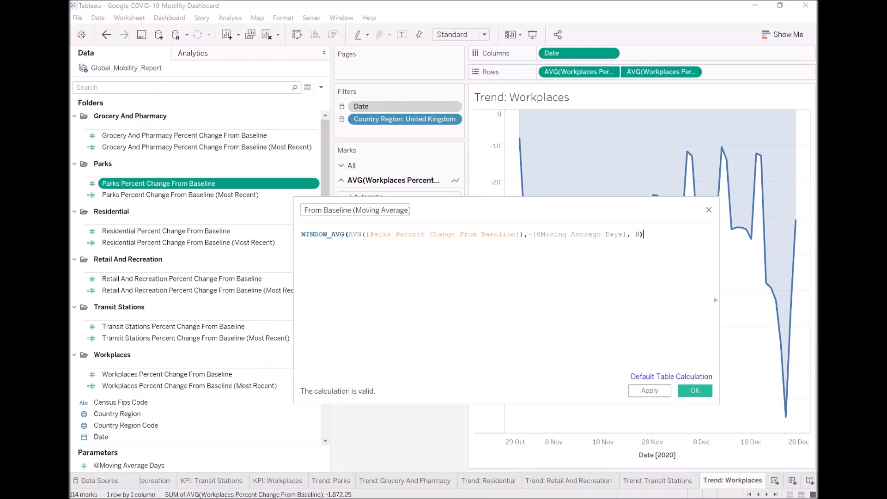
# - Save the Parks moving average calculation and duplicate the resulting field
pyautogui.click(704, 391)
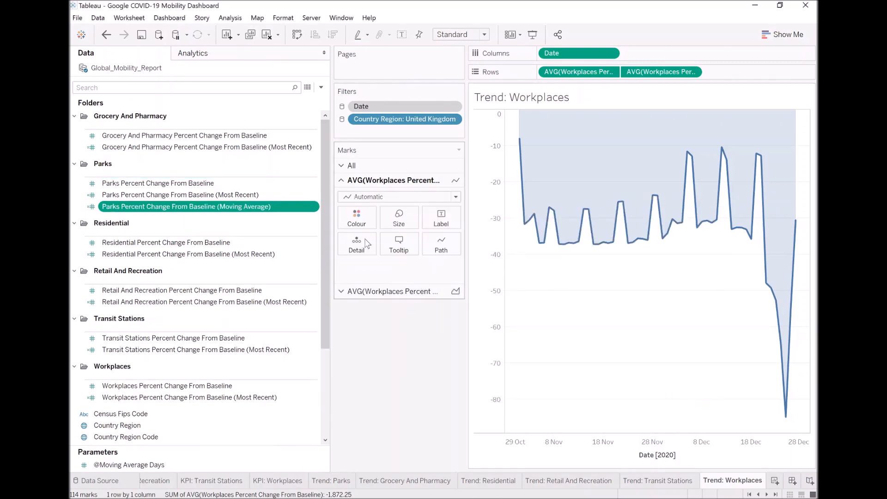
pyautogui.rightClick(199, 207)
pyautogui.click(251, 269)
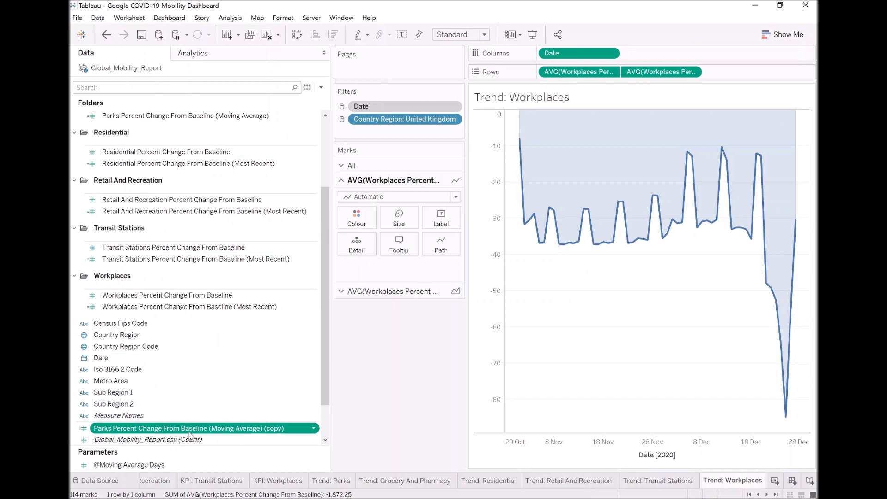
# - Move the duplicated Parks moving average field into the Grocery And Pharmacy folder
pyautogui.moveTo(192, 428); pyautogui.dragTo(152, 392)
pyautogui.scroll(3, 175, 394)
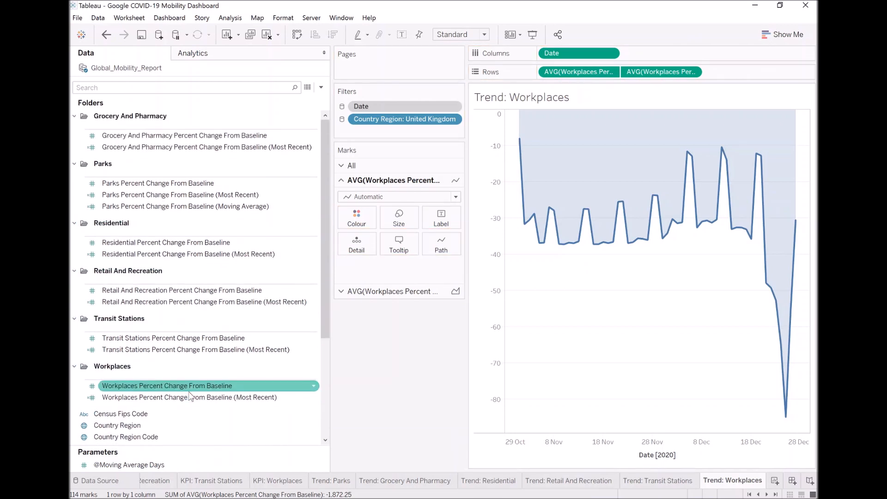
pyautogui.scroll(-3, 190, 395)
pyautogui.rightClick(157, 416)
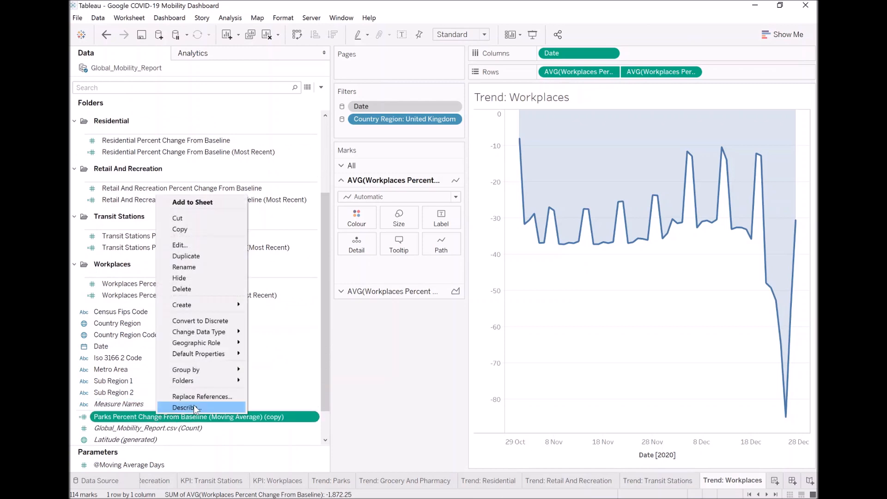
pyautogui.moveTo(211, 381)
pyautogui.moveTo(291, 386)
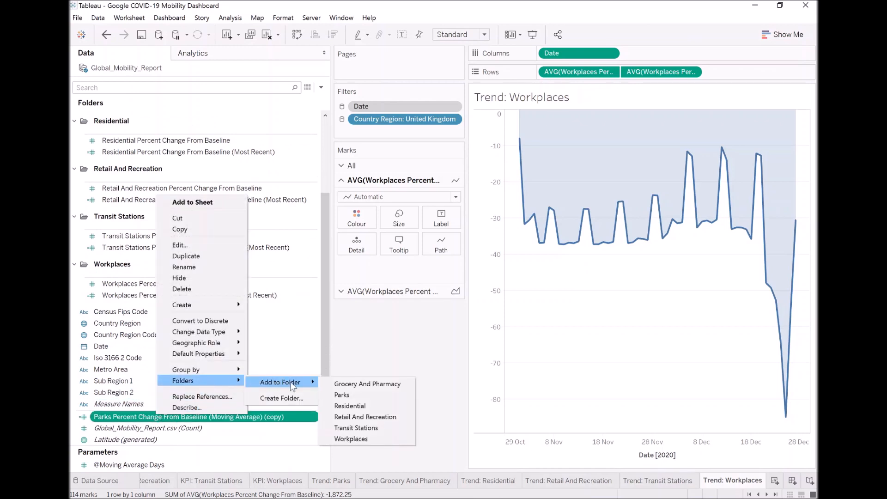
pyautogui.click(348, 386)
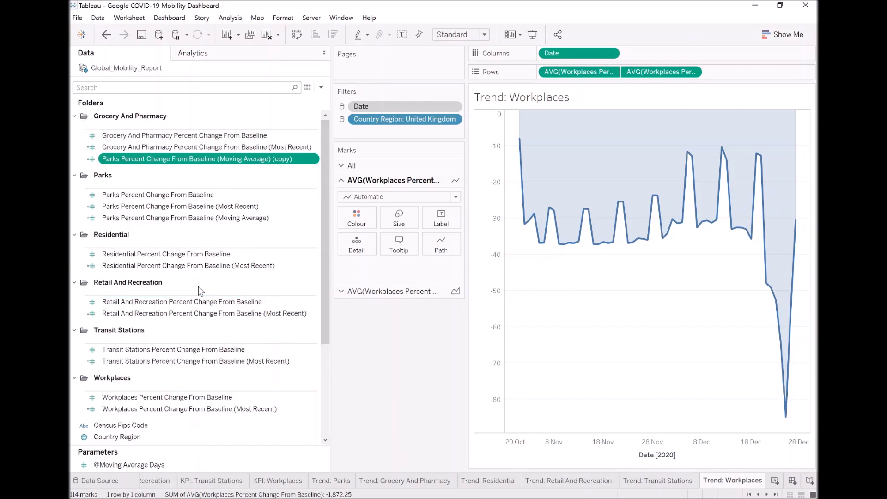
# - Open the duplicated calculation for editing and rename it "Grocery And Pharmacy Percent Change From Baseline (Moving Average)"
pyautogui.rightClick(150, 159)
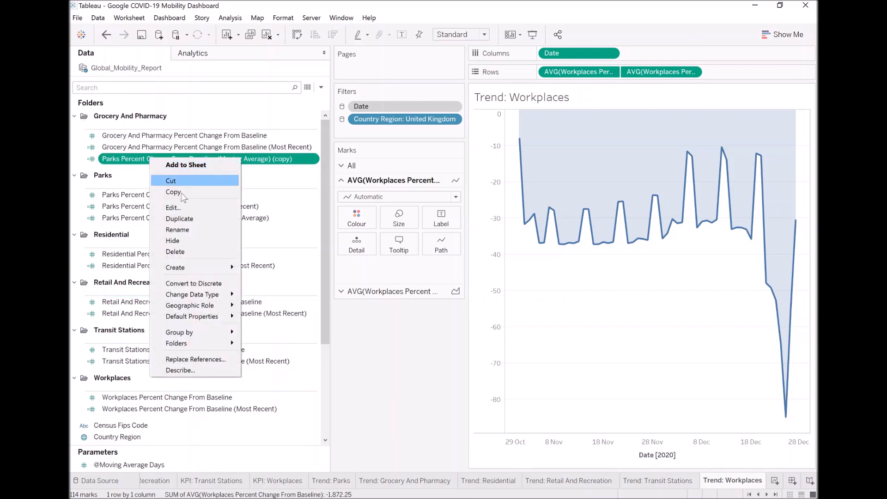
pyautogui.click(190, 208)
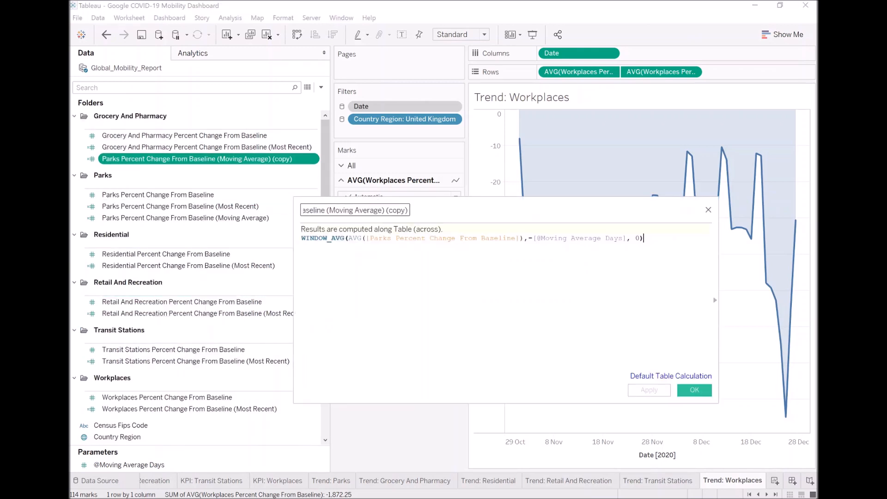
pyautogui.moveTo(386, 210); pyautogui.dragTo(410, 210)
pyautogui.press('BackSpace')
pyautogui.press('BackSpace')
pyautogui.press('Left')
pyautogui.press('Left')
pyautogui.press('Left')
pyautogui.press('Left')
pyautogui.press('Left')
pyautogui.press('Left')
pyautogui.press('Left')
pyautogui.press('Left')
pyautogui.press('Left')
pyautogui.press('Left')
pyautogui.press('Left')
pyautogui.press('Left')
pyautogui.press('Left')
pyautogui.press('Left')
pyautogui.press('Left')
pyautogui.press('Left')
pyautogui.press('Left')
pyautogui.press('Left')
pyautogui.press('Left')
pyautogui.press('Left')
pyautogui.hotkey('ctrl', 'shift', 'Right')
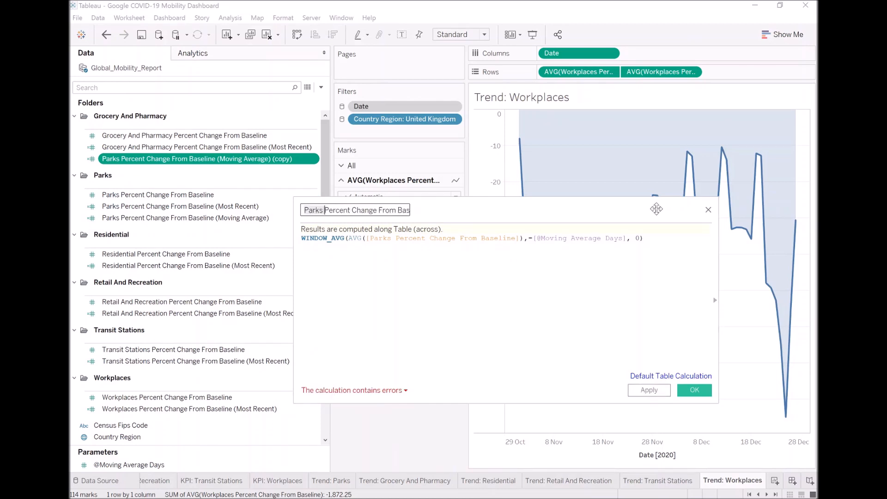
pyautogui.write('Grocery And Pharmacy')
# - Replace the Parks field in the formula with [Grocery And Pharmacy Percent Change From Baseline] and save the calculation
pyautogui.moveTo(368, 238); pyautogui.dragTo(518, 238)
pyautogui.write('gro')
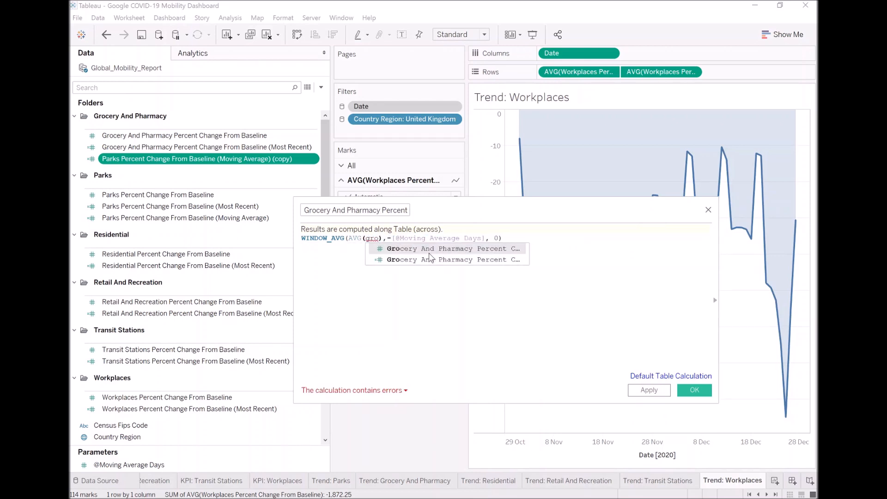
pyautogui.click(398, 250)
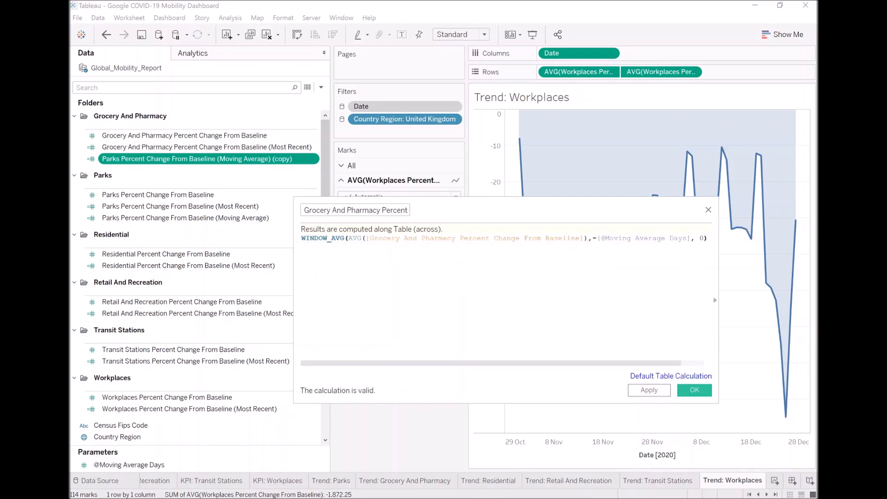
pyautogui.moveTo(719, 271); pyautogui.dragTo(762, 282)
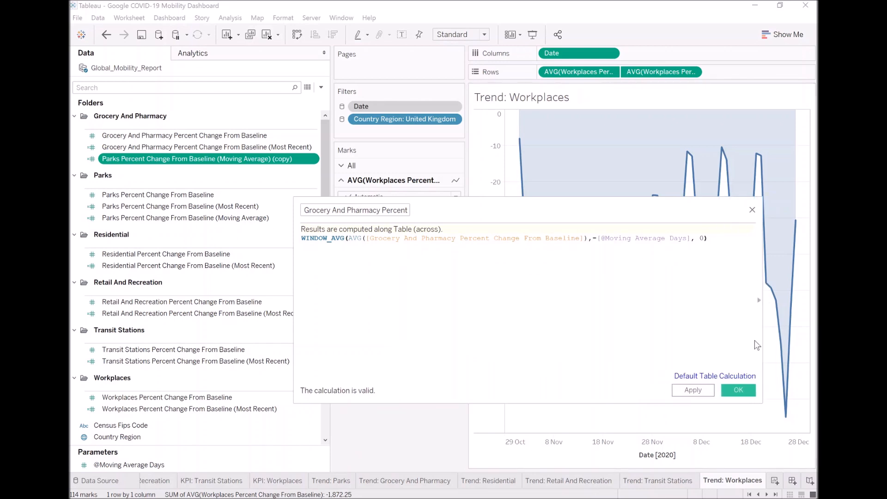
pyautogui.click(738, 390)
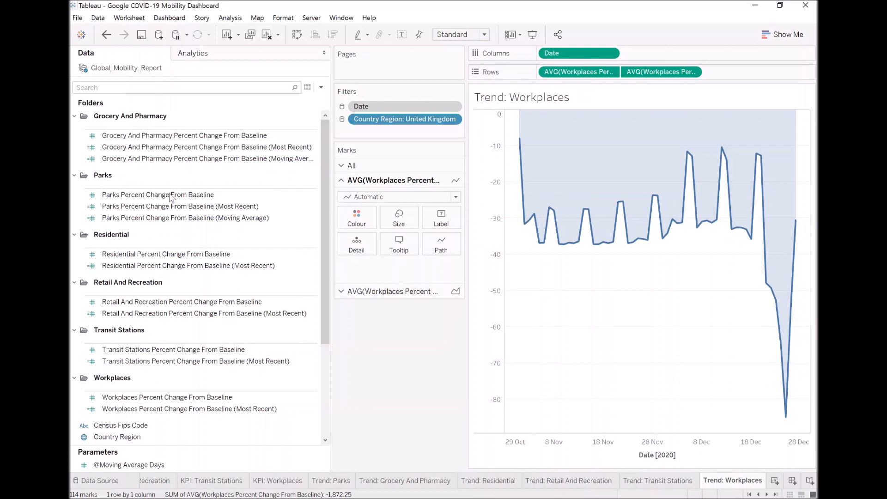
pyautogui.scroll(-2, 195, 292)
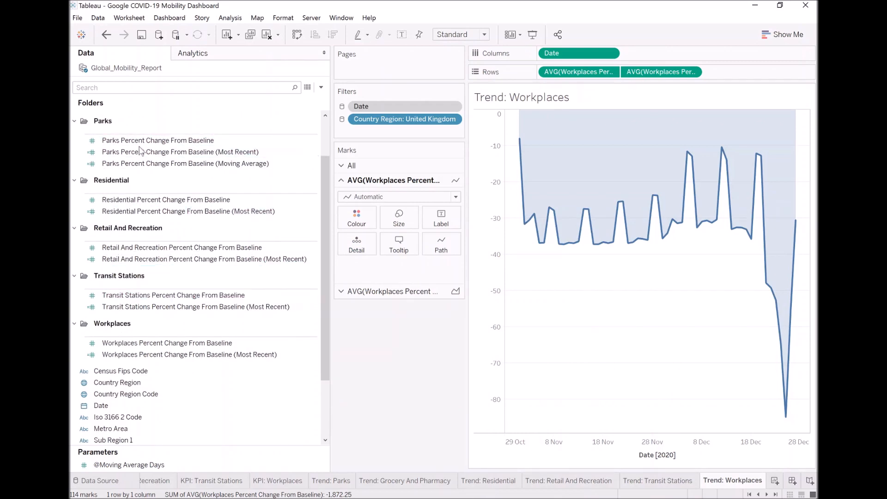
# - Duplicate the Parks moving average field and move the copy into the Residential folder
pyautogui.click(160, 164)
pyautogui.rightClick(160, 164)
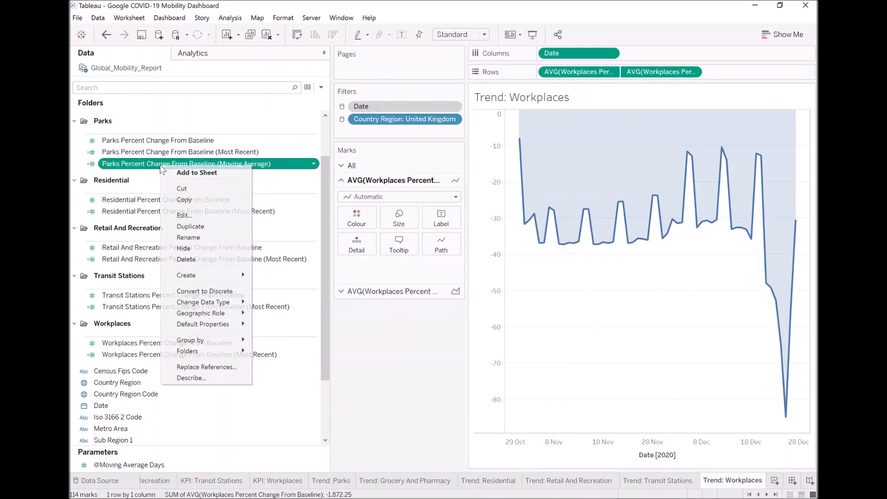
pyautogui.click(206, 231)
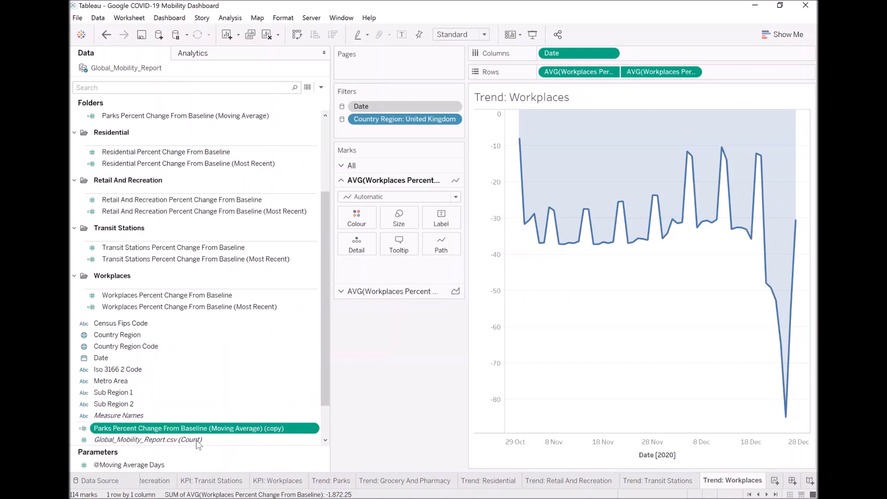
pyautogui.rightClick(204, 429)
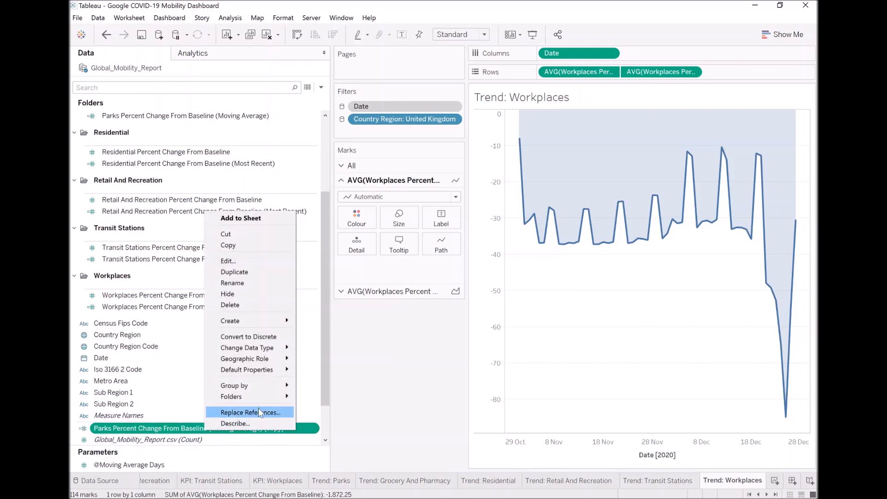
pyautogui.moveTo(267, 399)
pyautogui.moveTo(333, 398)
pyautogui.click(400, 413)
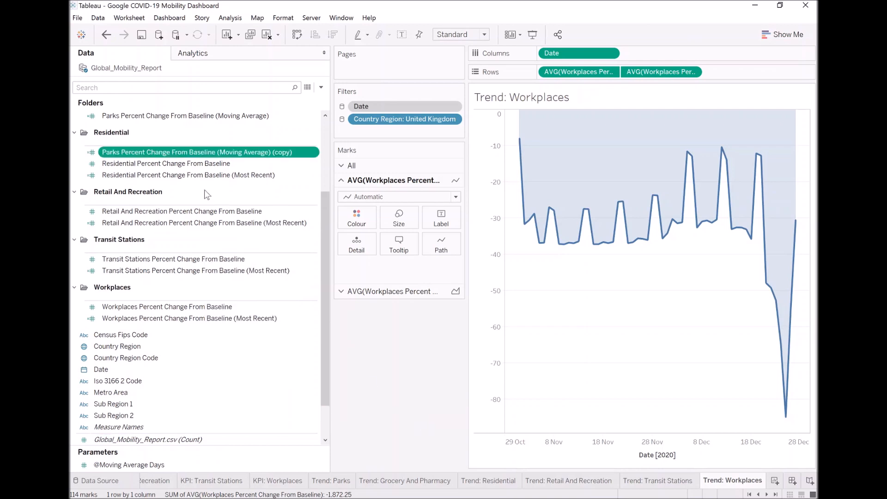
# - Open the copy in the Residential folder for editing and rename it "Residential Percent Change From Baseline (Moving Average)"
pyautogui.rightClick(191, 152)
pyautogui.click(225, 202)
pyautogui.hotkey('ctrl', 'shift', 'Left')
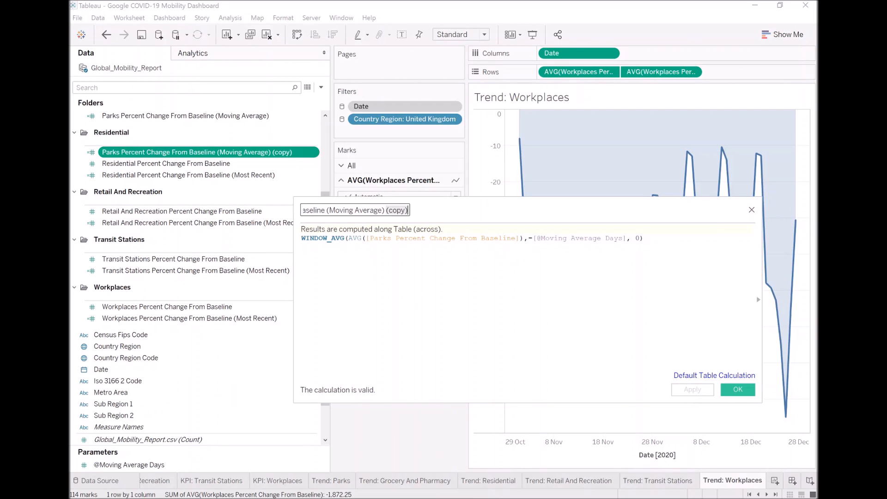
pyautogui.press('BackSpace')
pyautogui.press('BackSpace')
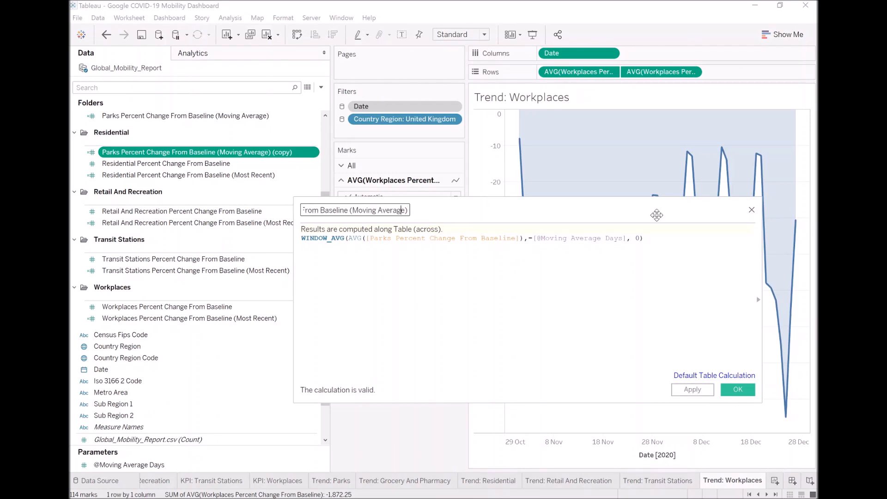
pyautogui.hotkey('ctrl', 'Left')
pyautogui.hotkey('ctrl', 'Left')
pyautogui.hotkey('ctrl', 'Left')
pyautogui.hotkey('ctrl', 'Left')
pyautogui.hotkey('ctrl', 'Left')
pyautogui.hotkey('ctrl', 'Left')
pyautogui.hotkey('ctrl', 'Left')
pyautogui.hotkey('ctrl', 'shift', 'Right')
pyautogui.press('BackSpace')
pyautogui.write('Residential')
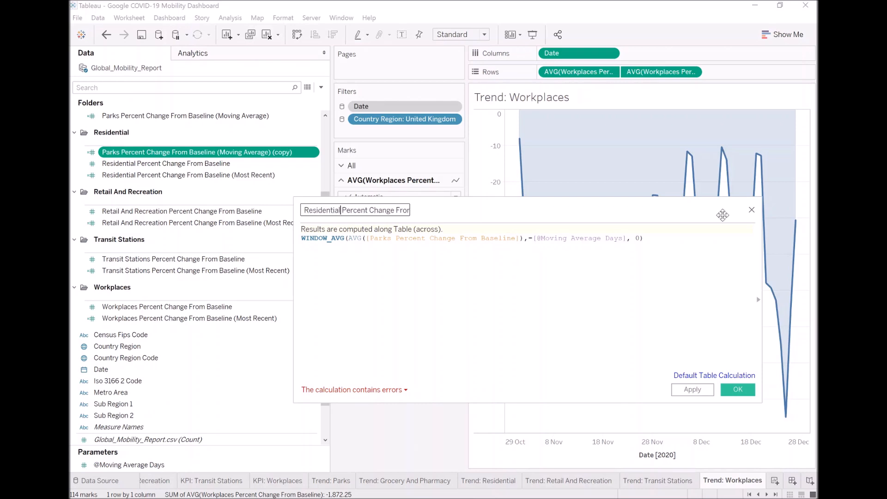
# - Replace the Parks field in the formula with [Residential Percent Change From Baseline] and save the calculation
pyautogui.click(517, 238)
pyautogui.write('res')
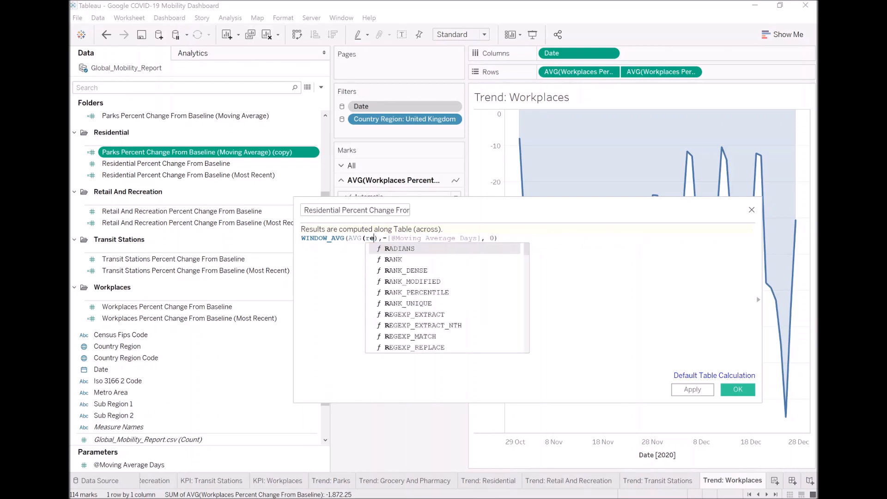
pyautogui.press('Return')
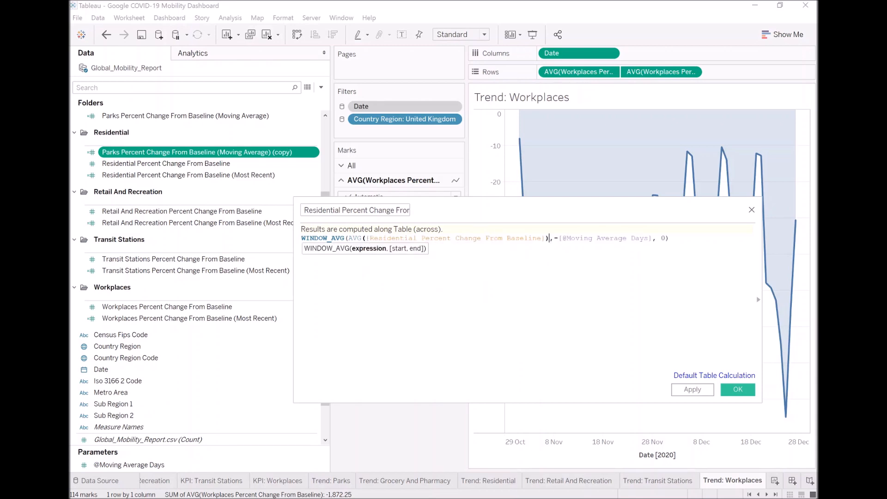
pyautogui.click(739, 389)
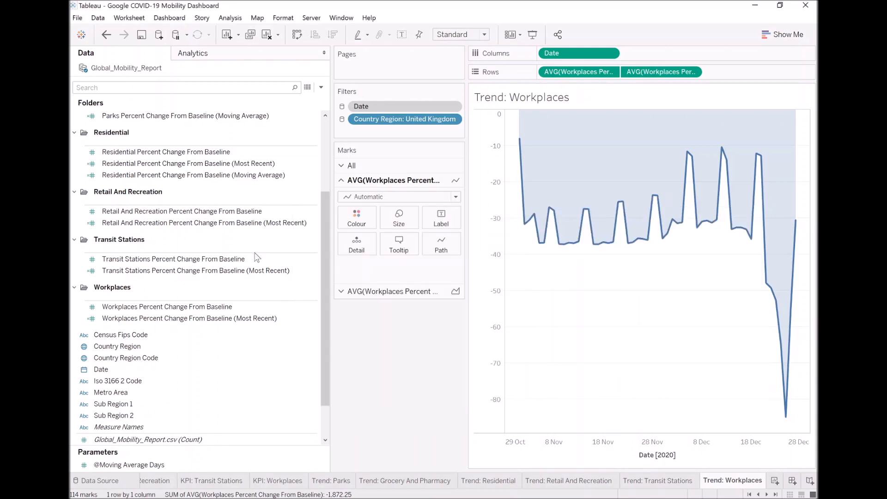
# - Duplicate the Residential moving average field and move the copy into the Transit Stations folder
pyautogui.click(187, 213)
pyautogui.click(210, 176)
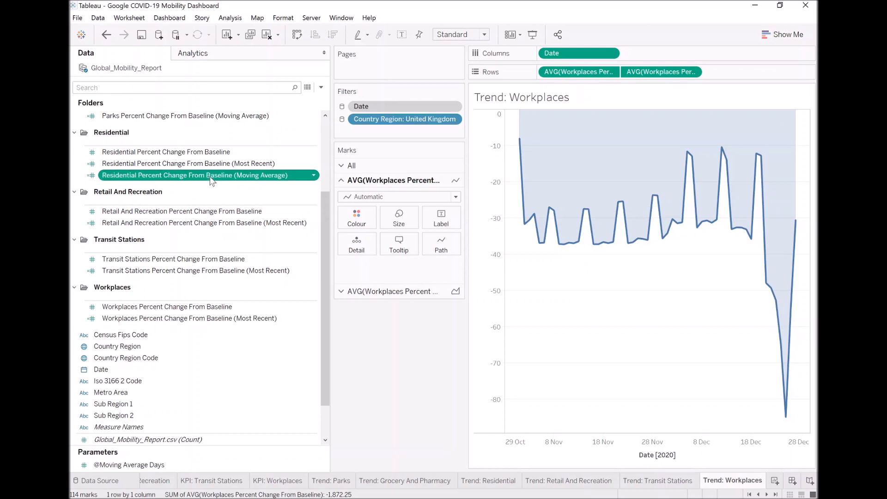
pyautogui.rightClick(209, 176)
pyautogui.click(240, 238)
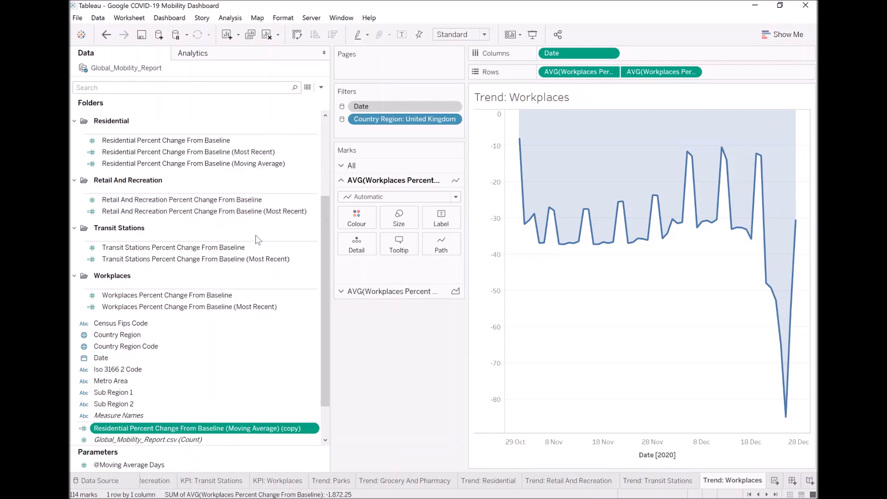
pyautogui.rightClick(214, 430)
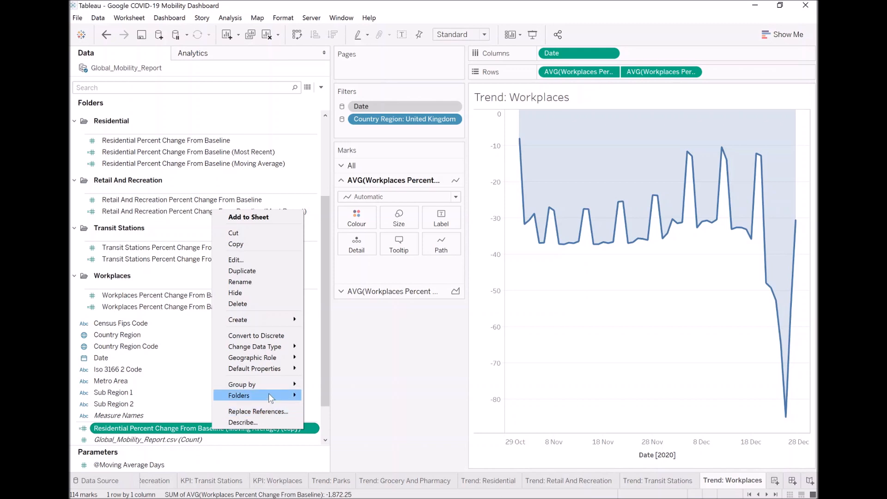
pyautogui.moveTo(268, 395)
pyautogui.moveTo(365, 398)
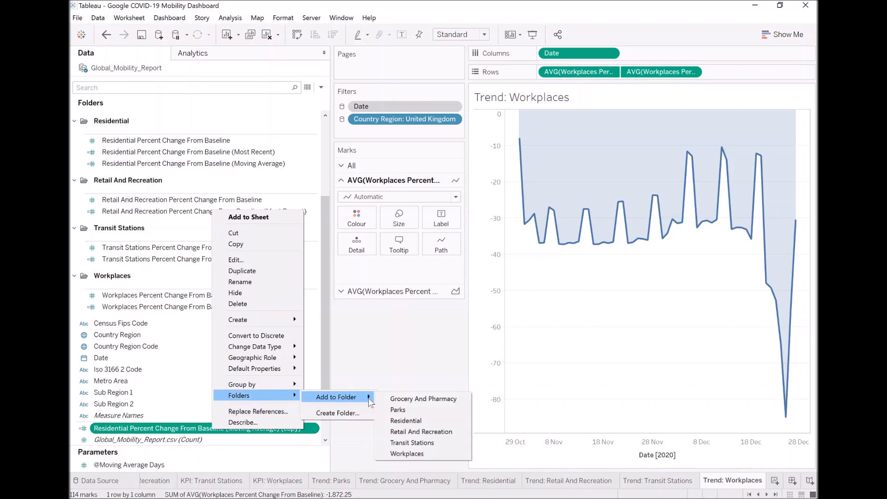
pyautogui.click(416, 443)
pyautogui.scroll(-3, 176, 300)
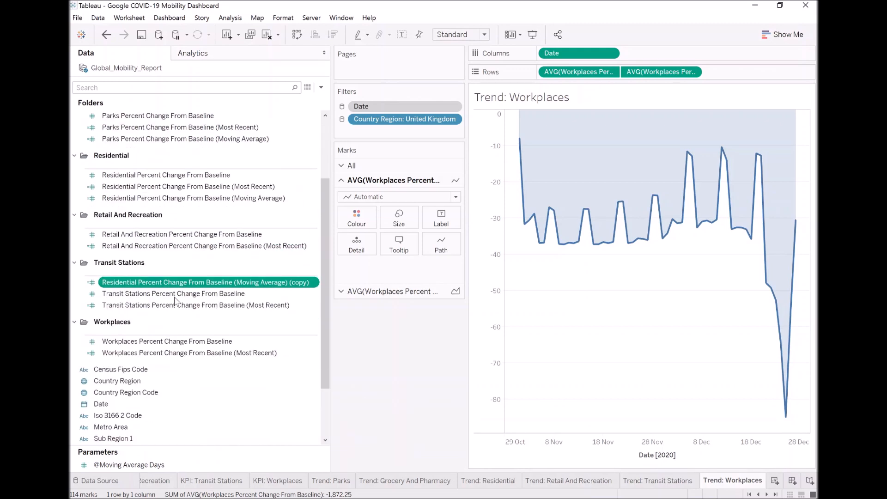
# - Open the copy in the Transit Stations folder for editing and rename it "Transit Stations Percent Change From Baseline (Moving Average)"
pyautogui.rightClick(176, 283)
pyautogui.click(234, 314)
pyautogui.press('BackSpace')
pyautogui.press('Home')
pyautogui.hotkey('ctrl', 'shift', 'Right')
pyautogui.write('Transit Stations')
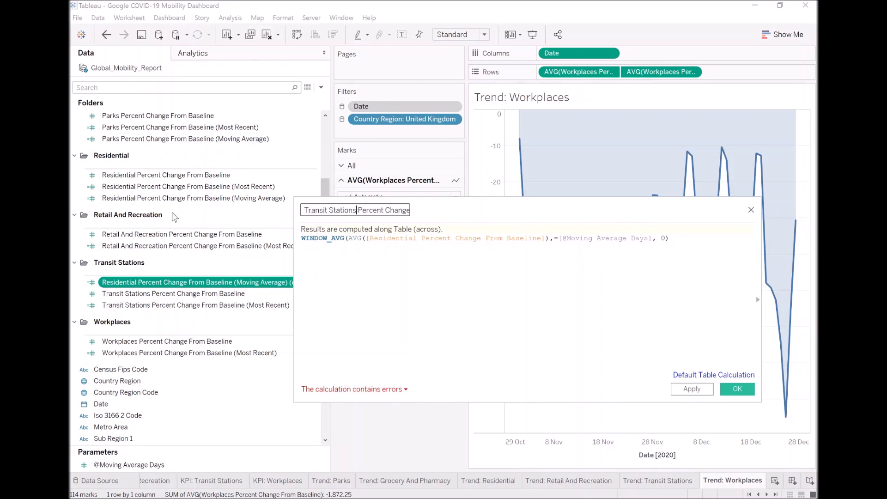
# - Replace the Residential field in the formula with [Transit Stations Percent Change From Baseline] and save the calculation
pyautogui.doubleClick(393, 238)
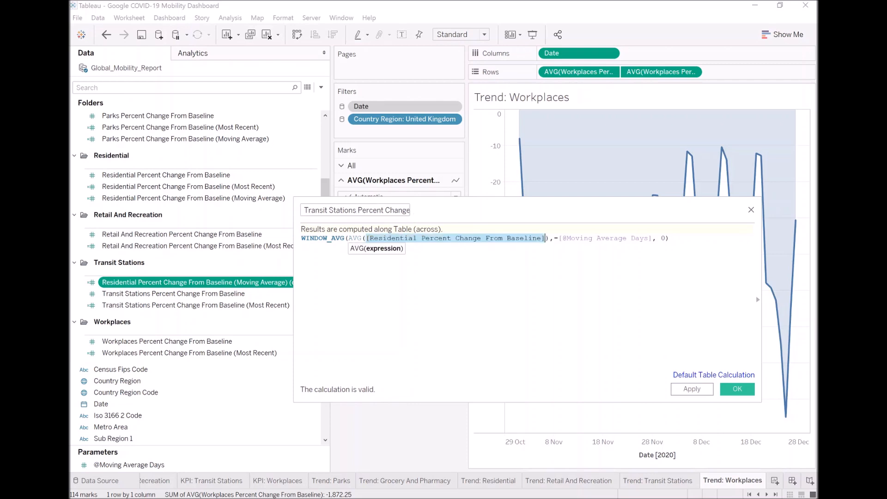
pyautogui.write('tra')
pyautogui.press('Return')
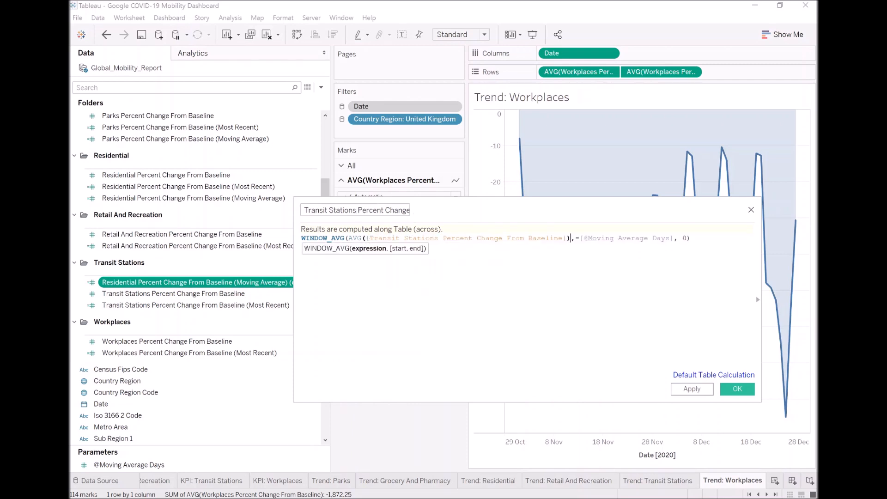
pyautogui.click(738, 389)
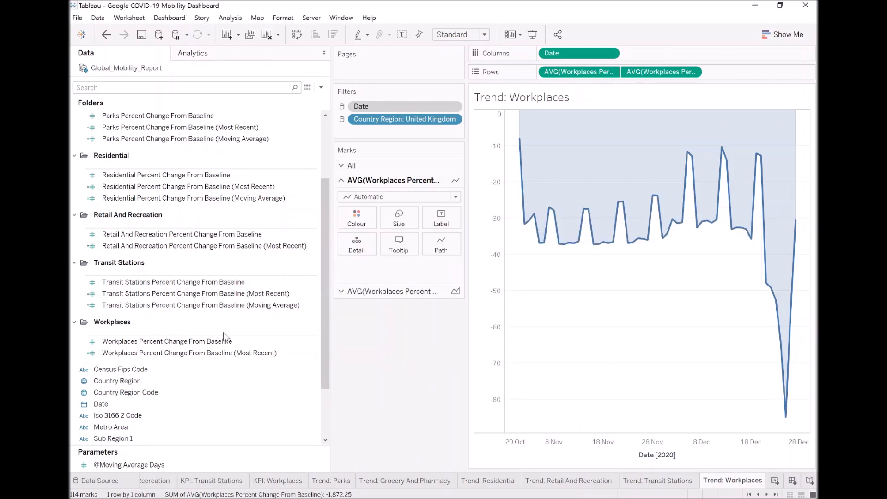
# - Duplicate the Transit Stations moving average field and rename the copy "Workplaces Stations Percent Change From Baseline (Moving Average)" in the calculation editor
pyautogui.rightClick(225, 307)
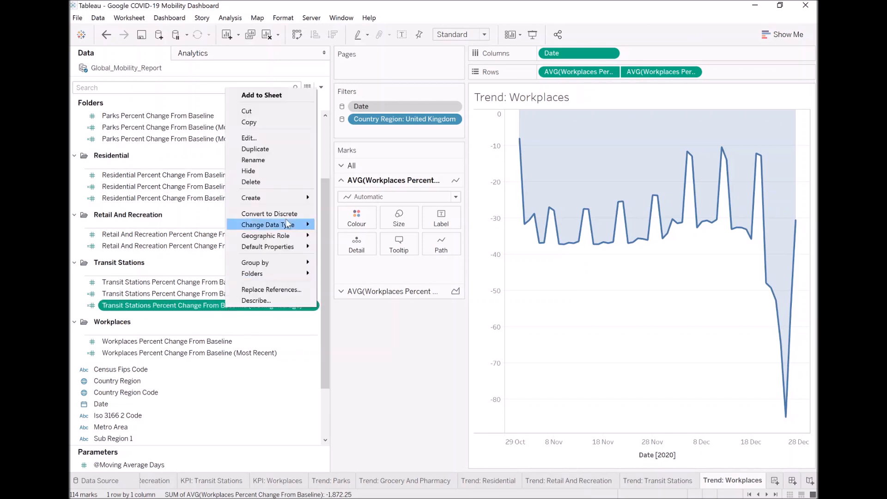
pyautogui.click(293, 148)
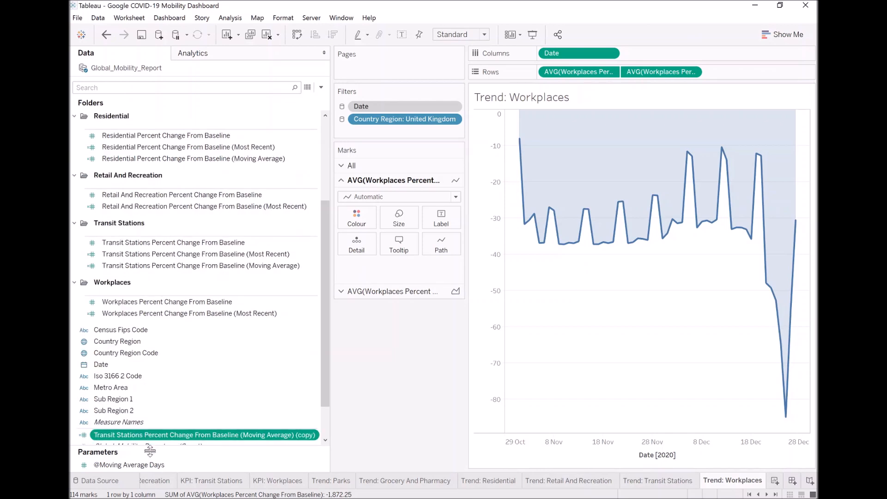
pyautogui.rightClick(163, 437)
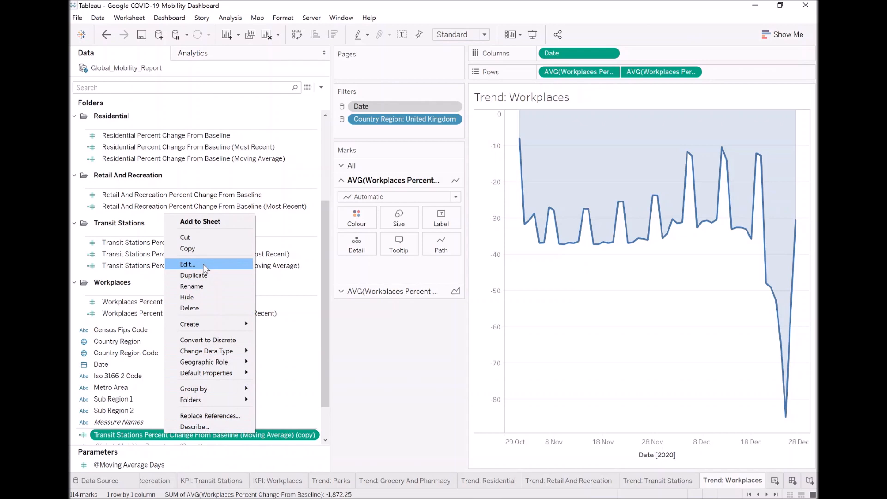
pyautogui.click(206, 265)
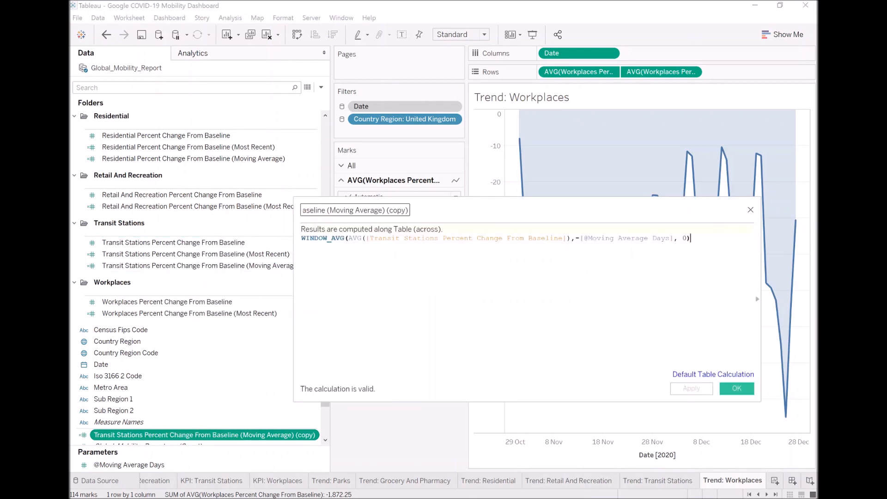
pyautogui.press('BackSpace')
pyautogui.press('BackSpace')
pyautogui.press('BackSpace')
pyautogui.press('BackSpace')
pyautogui.press('BackSpace')
pyautogui.press('BackSpace')
pyautogui.press('BackSpace')
pyautogui.hotkey('ctrl', 'Left')
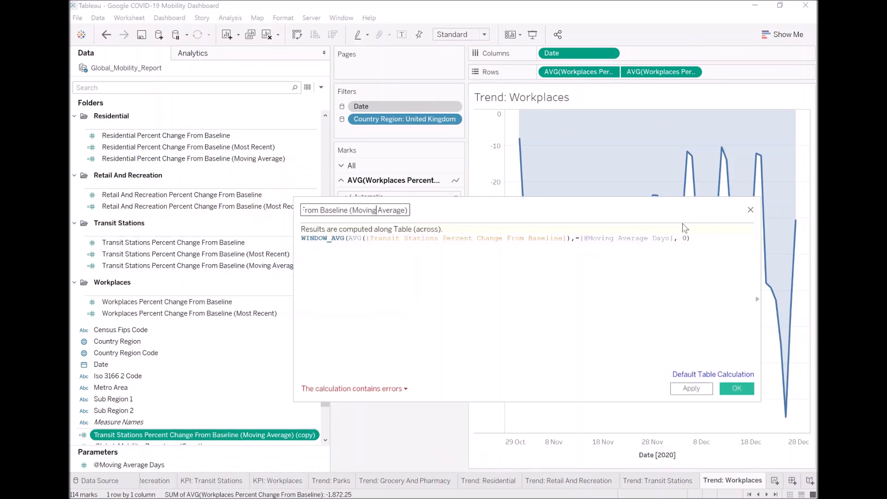
pyautogui.hotkey('ctrl', 'Left')
pyautogui.hotkey('ctrl', 'Left')
pyautogui.hotkey('ctrl', 'Left')
pyautogui.hotkey('ctrl', 'Left')
pyautogui.hotkey('ctrl', 'Left')
pyautogui.hotkey('ctrl', 'shift', 'Right')
pyautogui.hotkey('shift', 'Left')
pyautogui.write('Workplaces')
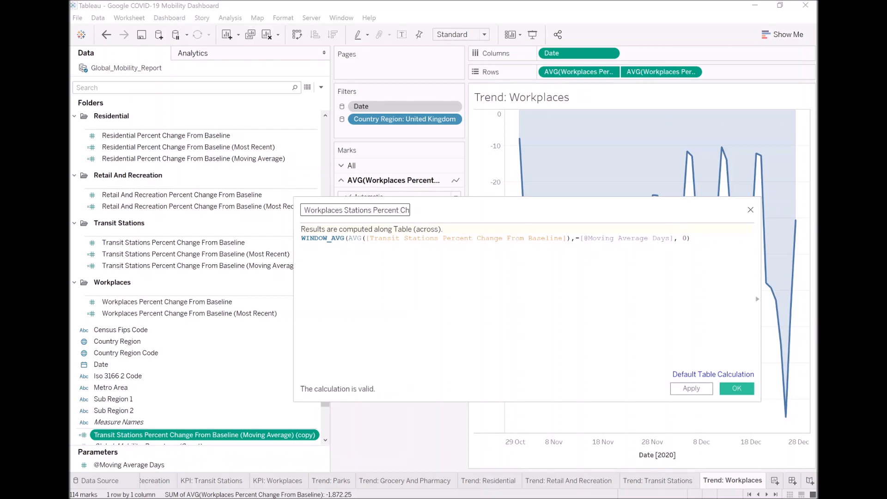
# - Replace the Transit Stations field in the formula with [Workplaces Percent Change From Baseline] and save the calculation
pyautogui.doubleClick(467, 238)
pyautogui.write('Work')
pyautogui.press('Return')
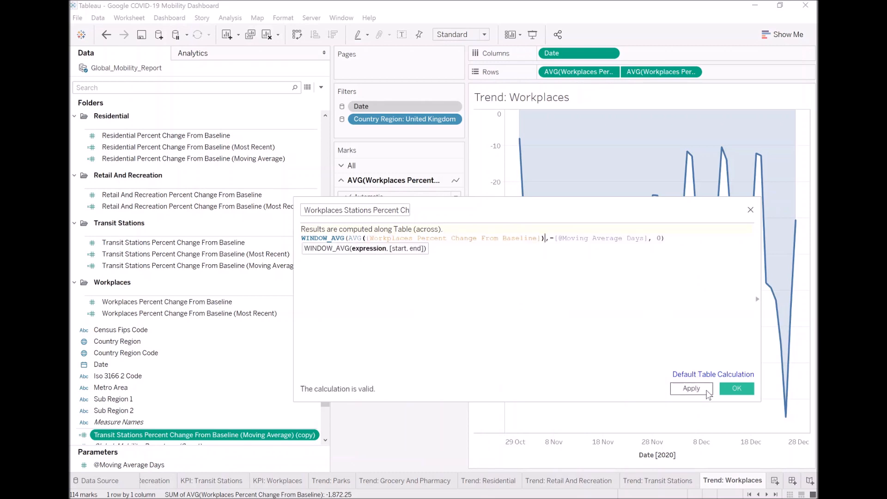
pyautogui.click(707, 390)
pyautogui.click(730, 389)
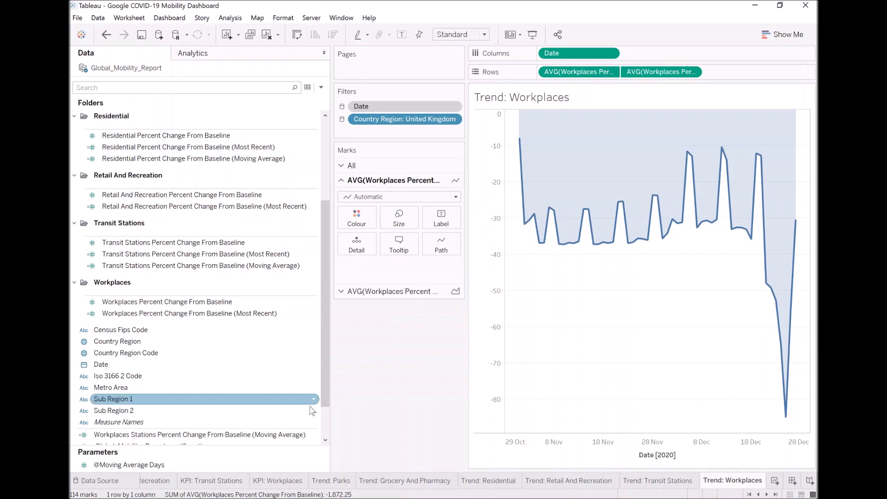
# - Move the new Workplaces moving average field into the Workplaces folder
pyautogui.click(254, 434)
pyautogui.moveTo(250, 439); pyautogui.dragTo(222, 317)
pyautogui.click(222, 317)
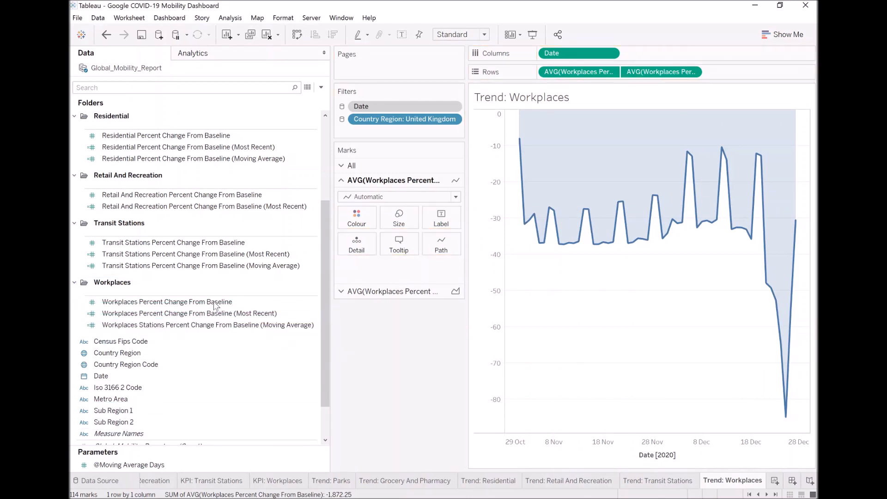
# - Remove the stray word "Stations" so the field is named "Workplaces Percent Change From Baseline (Moving Average)"
pyautogui.rightClick(159, 325)
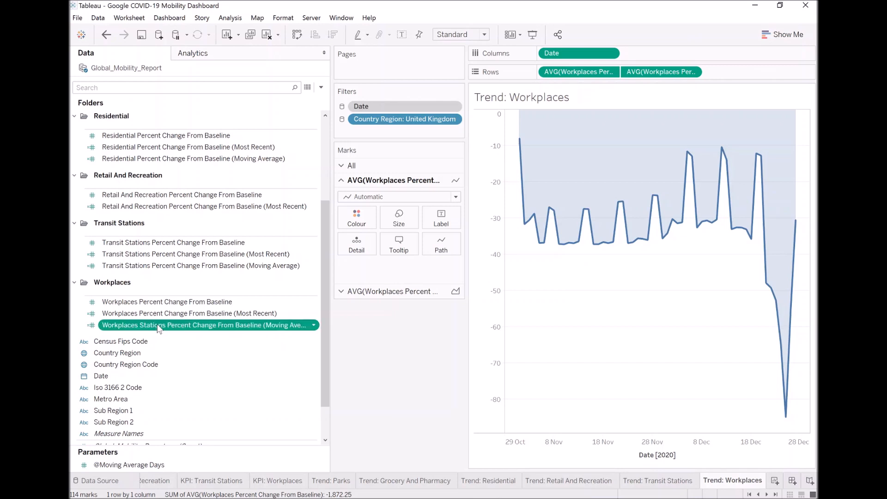
pyautogui.click(181, 178)
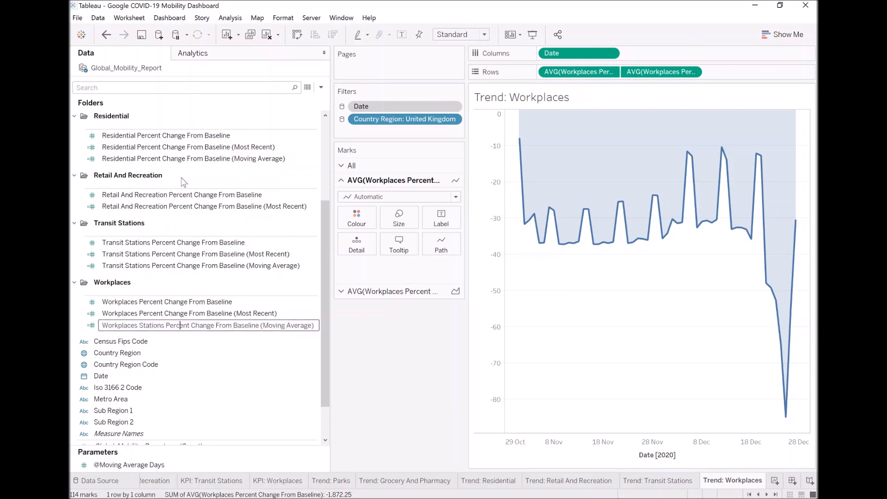
pyautogui.hotkey('ctrl', 'shift', 'Left')
pyautogui.press('BackSpace')
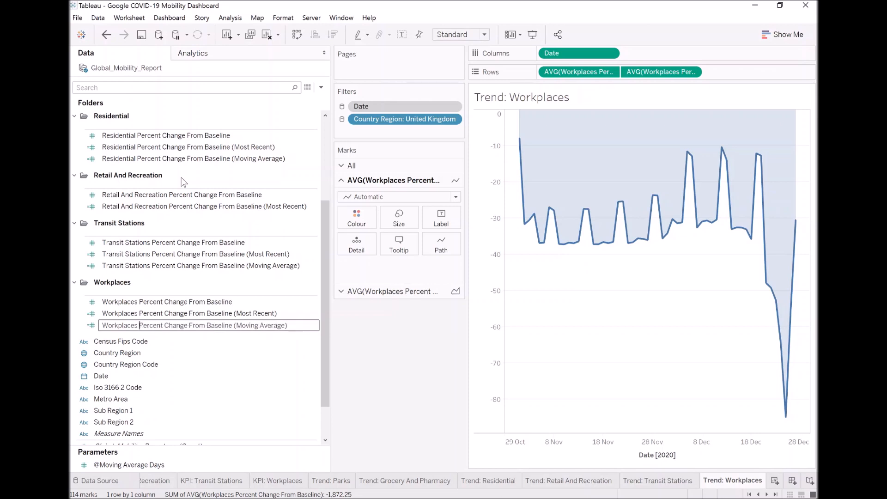
pyautogui.press('Return')
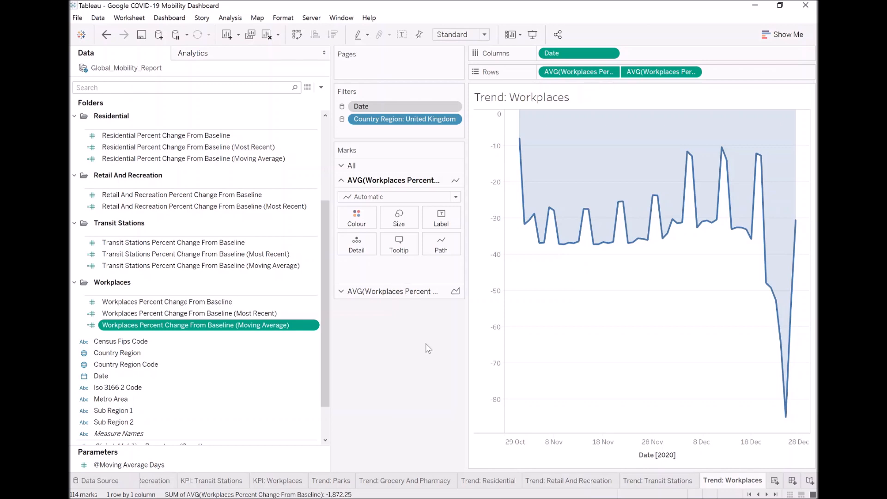
# - Duplicate the "Trend: Parks" worksheet
pyautogui.click(341, 483)
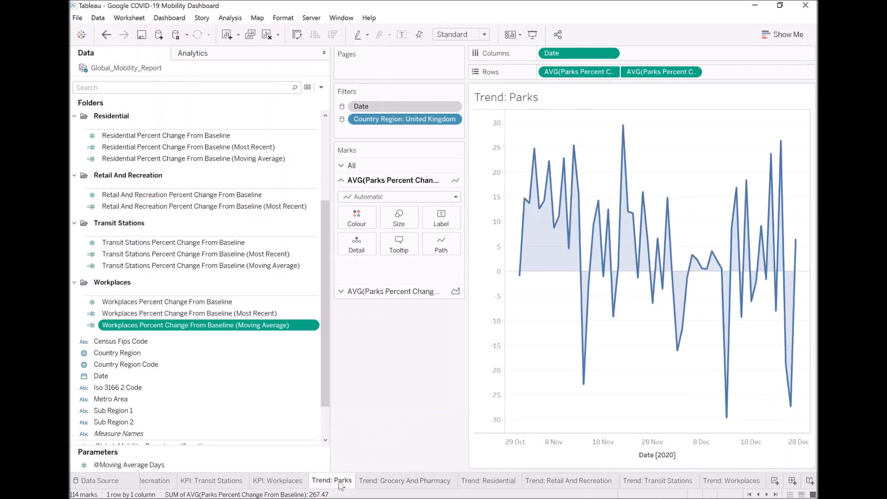
pyautogui.rightClick(339, 481)
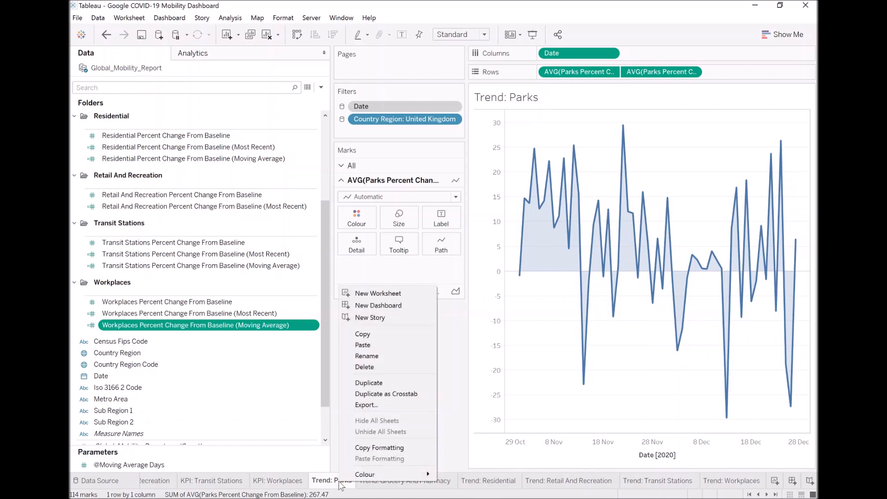
pyautogui.click(395, 384)
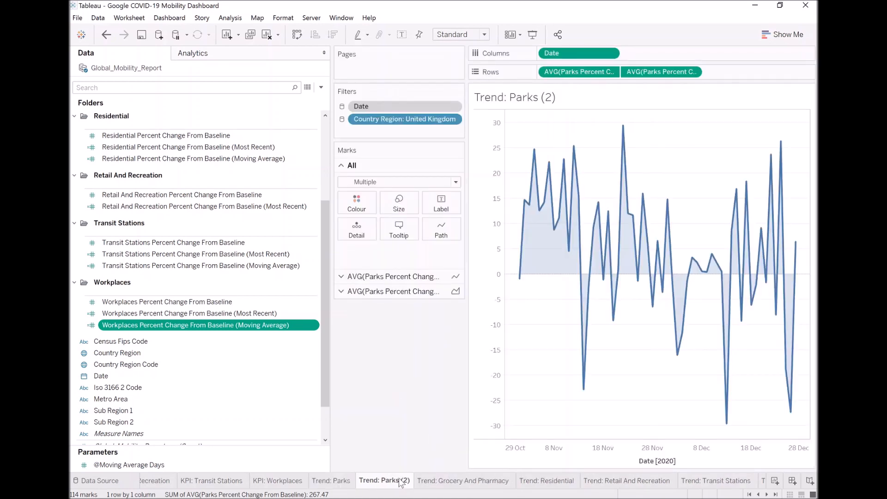
# - Move the duplicated "Trend: Parks (2)" worksheet to the end, after "Trend: Workplaces"
pyautogui.moveTo(403, 481)
pyautogui.mouseDown()
pyautogui.moveTo(708, 471)
pyautogui.moveTo(775, 493)
pyautogui.mouseUp()
pyautogui.click(776, 494)
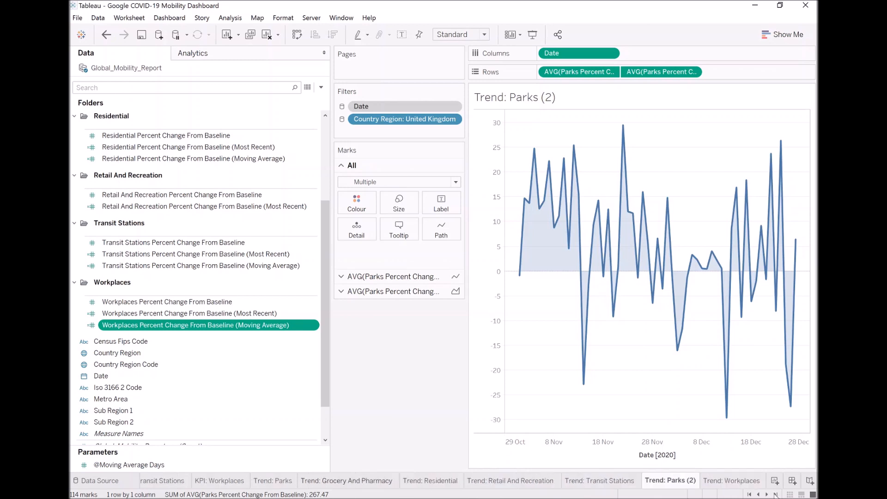
pyautogui.moveTo(730, 482); pyautogui.dragTo(760, 483)
# - Rename the duplicated worksheet as "Moving Average: Parks"
pyautogui.doubleClick(749, 484)
pyautogui.press('Right')
pyautogui.press('Left')
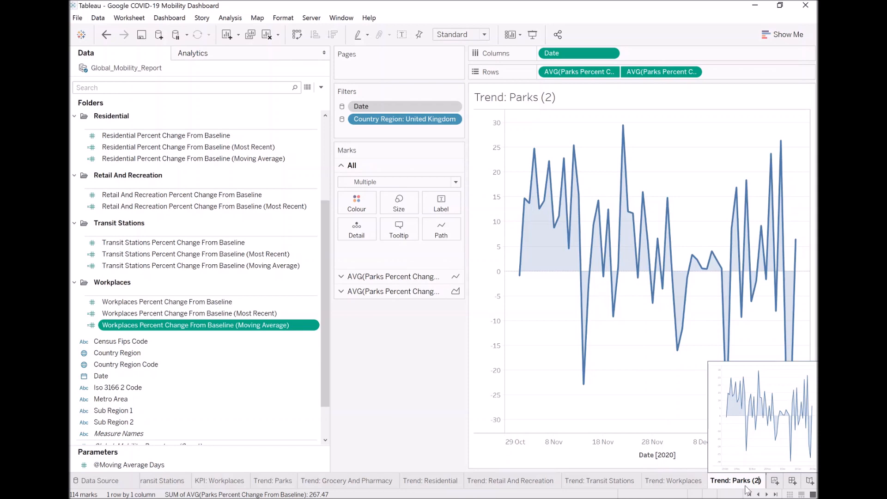
pyautogui.hotkey('shift', 'Home')
pyautogui.write('Moving Av')
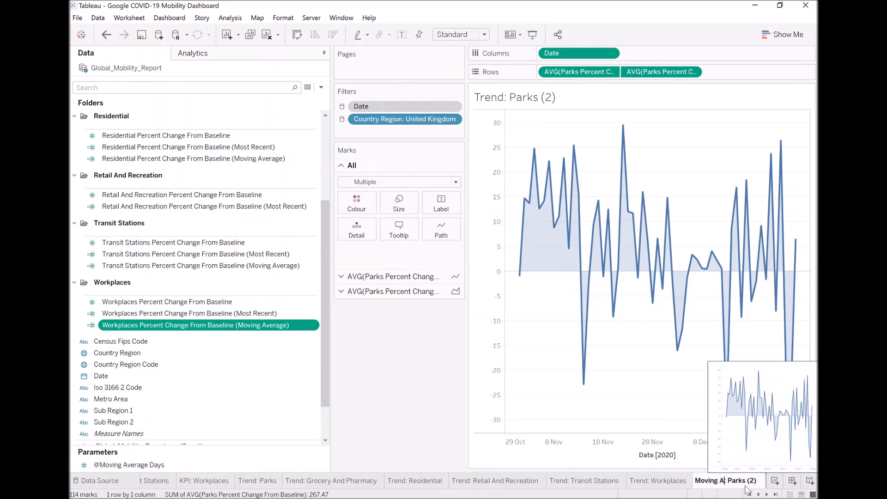
pyautogui.write('erage')
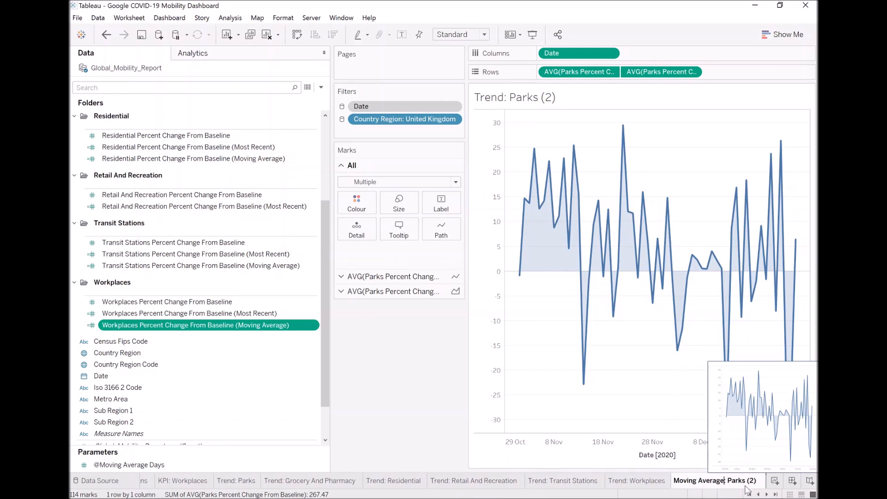
pyautogui.press('BackSpace')
pyautogui.press('BackSpace')
pyautogui.press('BackSpace')
pyautogui.press('BackSpace')
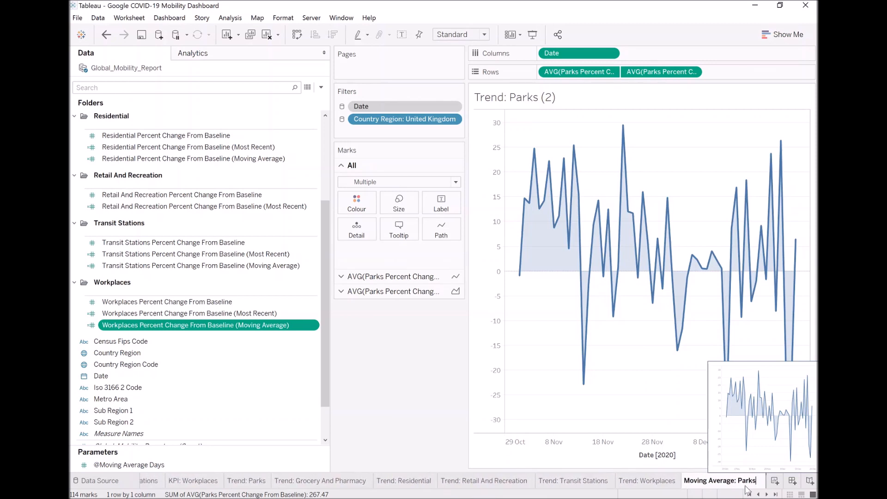
pyautogui.press('Return')
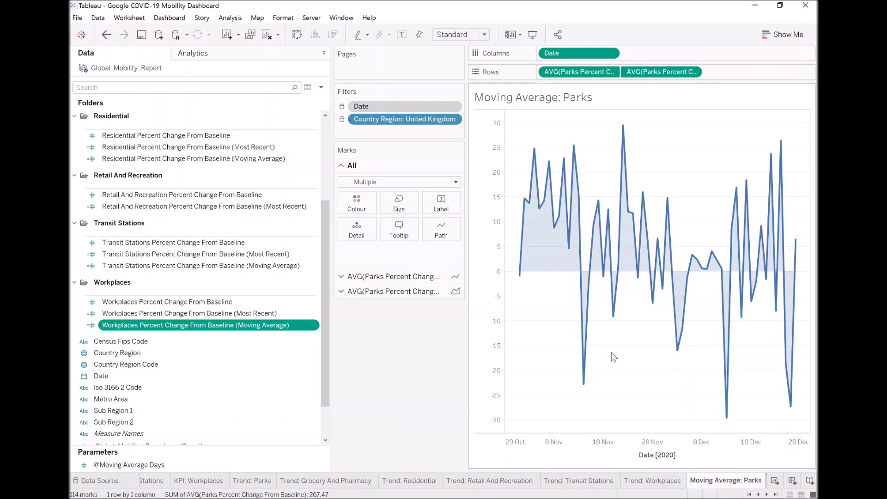
# - Replace the second average Parks measure on Rows with Parks Percent Change From Baseline (Moving Average)
pyautogui.click(389, 291)
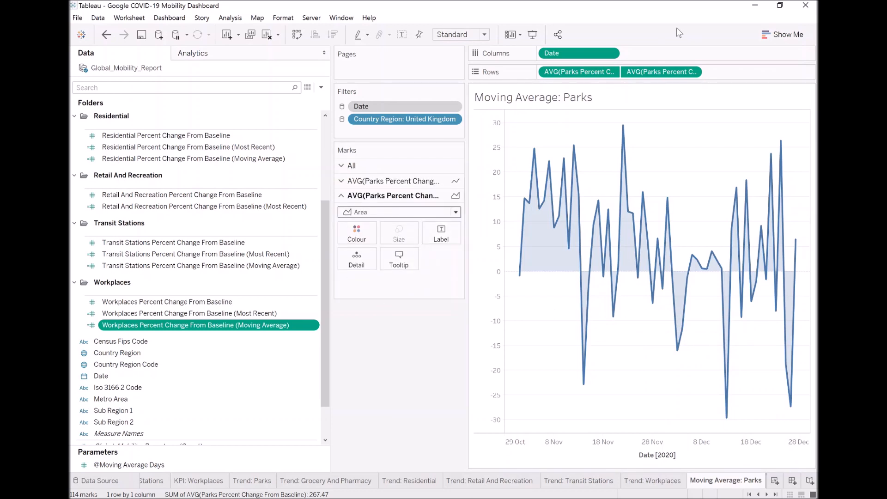
pyautogui.moveTo(667, 72); pyautogui.dragTo(414, 359)
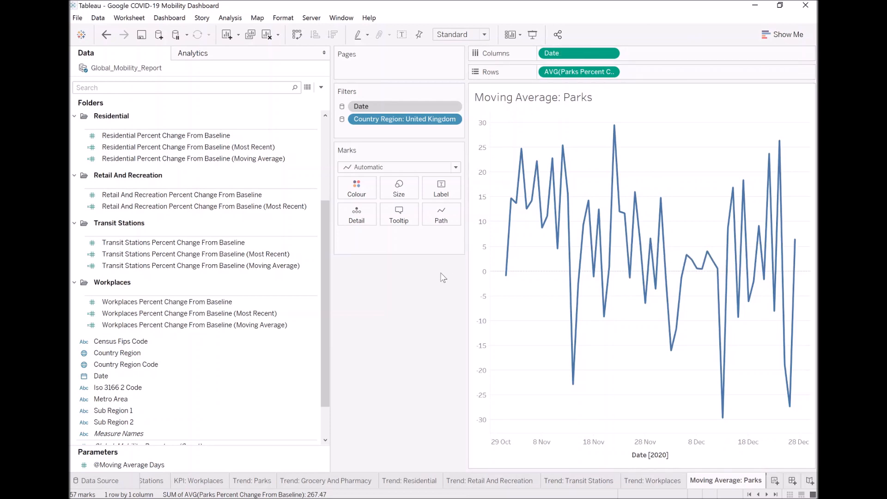
pyautogui.scroll(3, 218, 259)
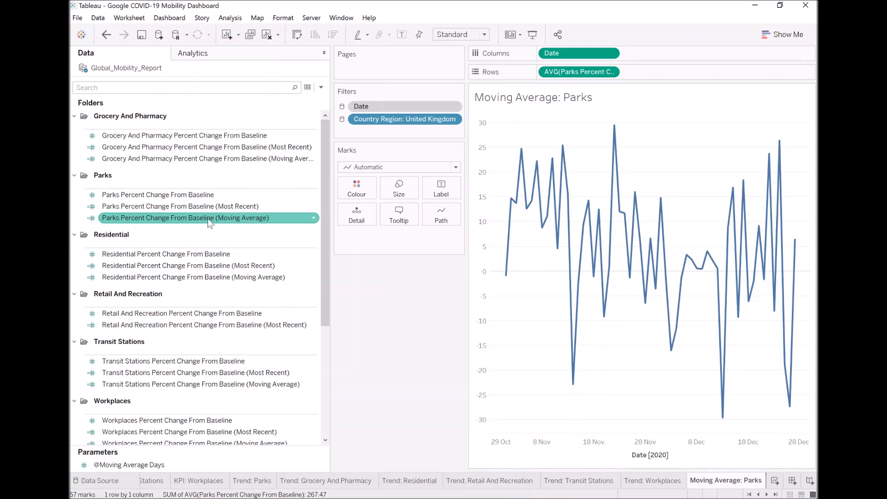
pyautogui.moveTo(201, 218); pyautogui.dragTo(680, 79)
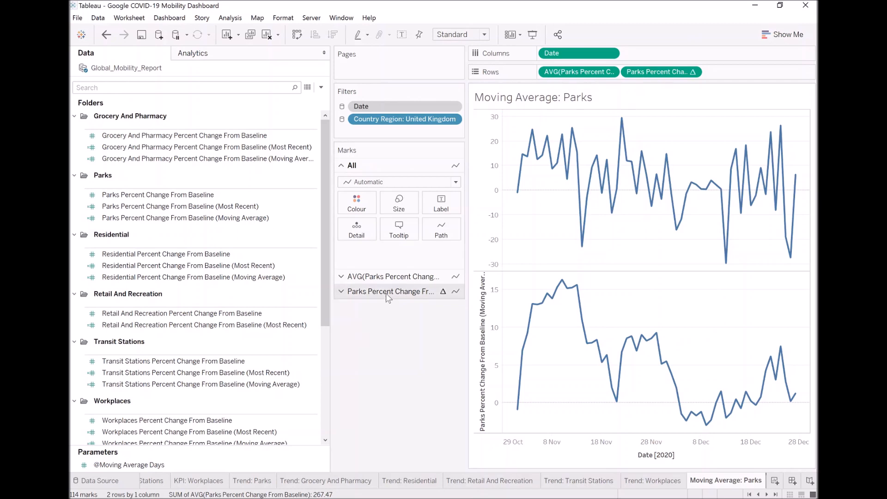
# - Colour the average Parks Percent Change From Baseline line grey
pyautogui.click(392, 277)
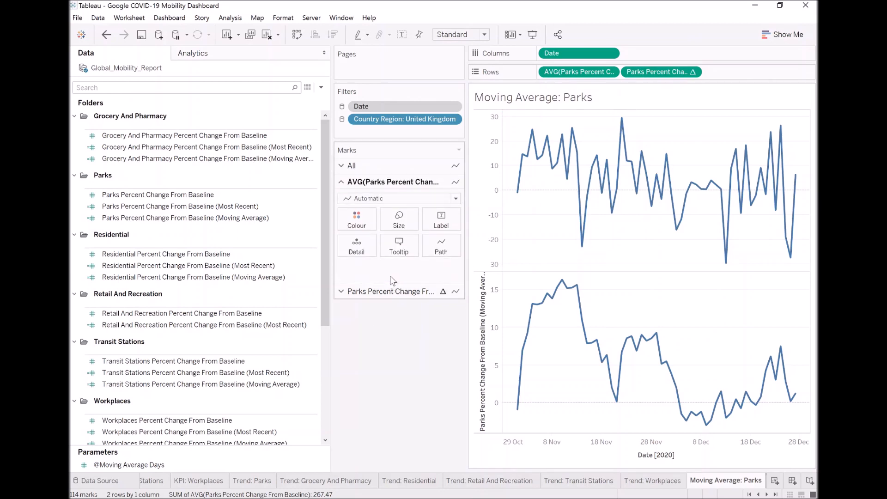
pyautogui.click(358, 219)
pyautogui.click(367, 292)
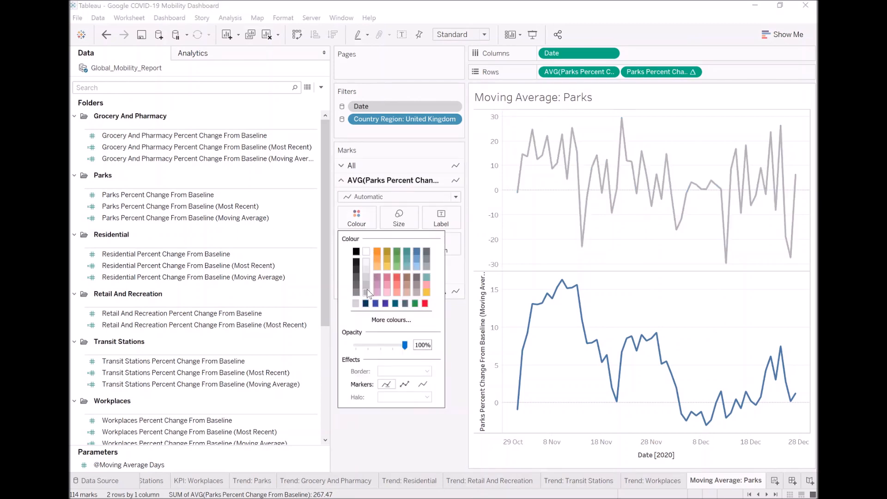
pyautogui.click(410, 453)
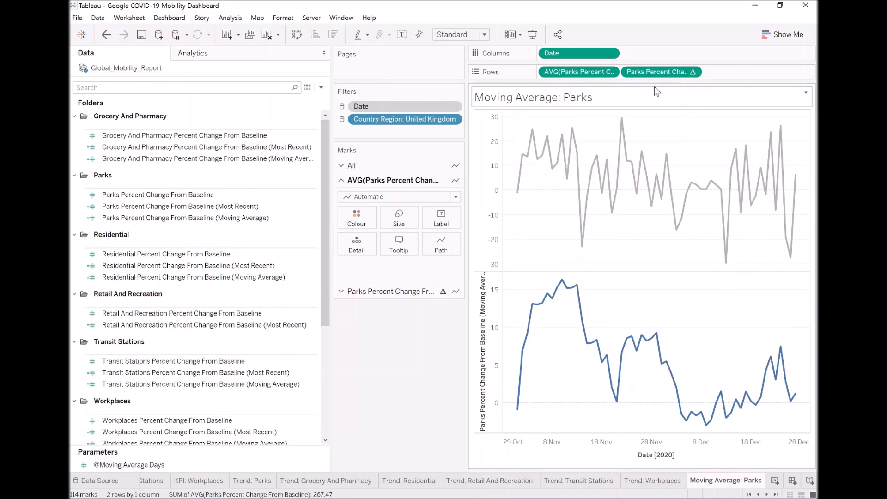
# - Combine the Parks average and moving average lines on a dual axis and synchronise the axes
pyautogui.rightClick(657, 73)
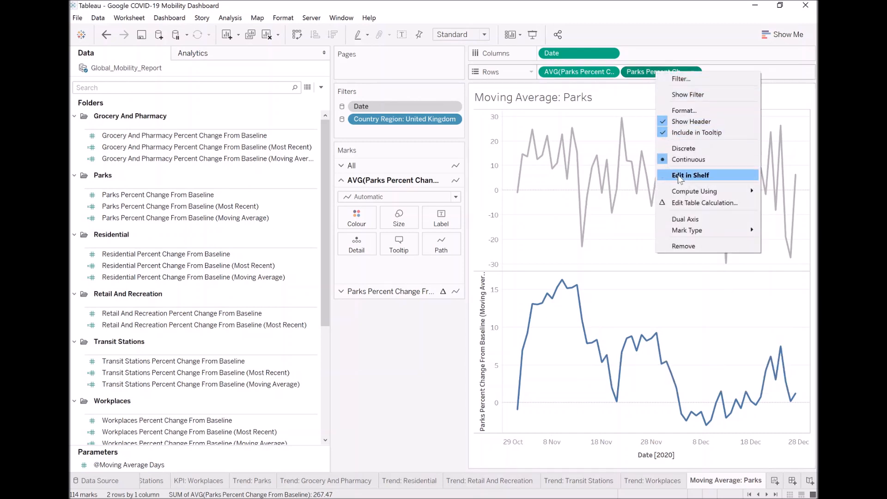
pyautogui.click(692, 221)
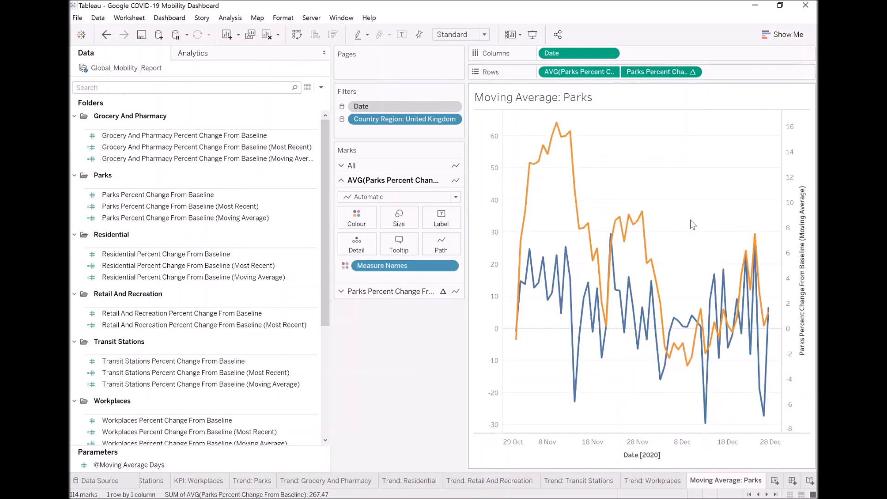
pyautogui.rightClick(711, 183)
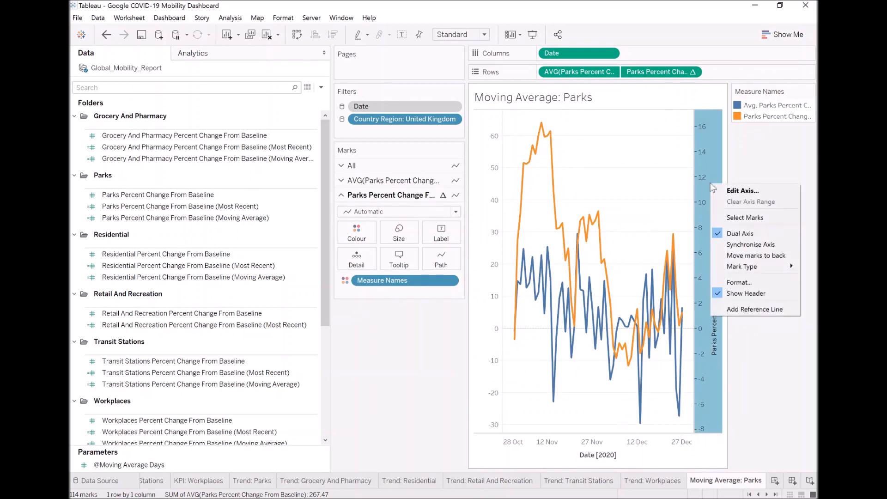
pyautogui.click(734, 245)
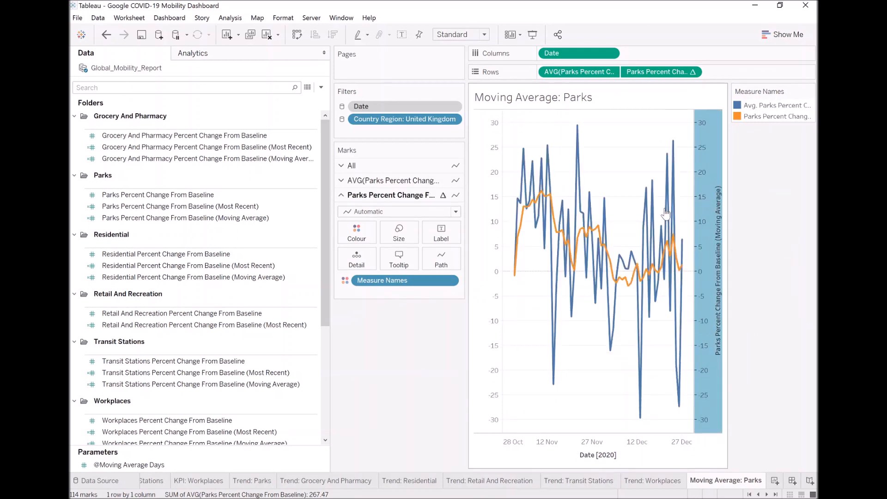
# - Remove Measure Names from the colour encoding of both the Parks moving average and the average Parks marks
pyautogui.click(810, 91)
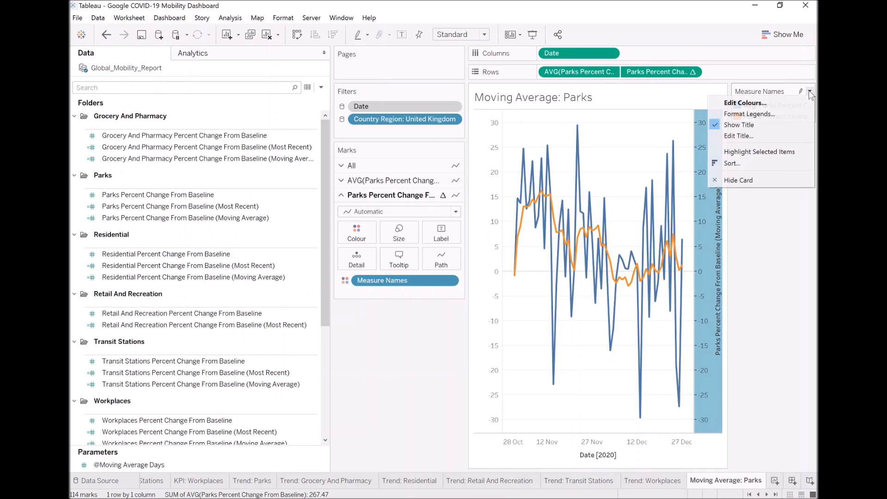
pyautogui.click(389, 330)
pyautogui.moveTo(397, 280); pyautogui.dragTo(401, 345)
pyautogui.click(381, 181)
pyautogui.moveTo(382, 268); pyautogui.dragTo(382, 377)
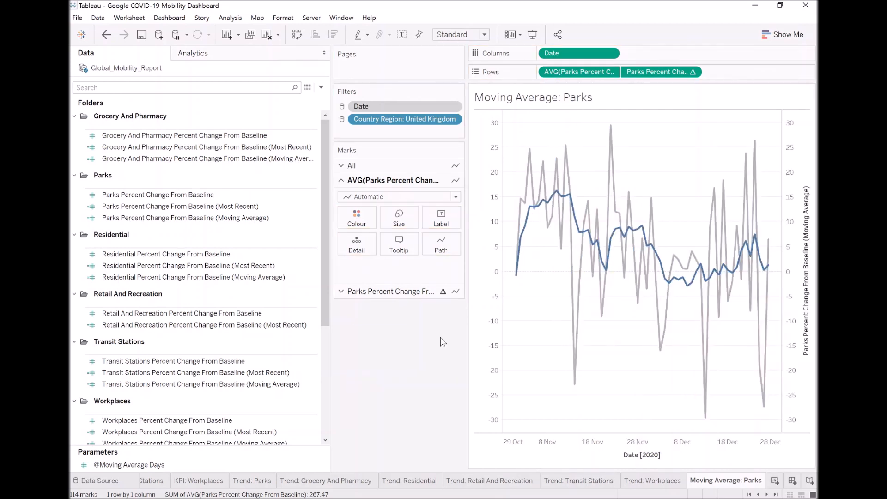
# - Hide the header of the secondary Parks moving average axis
pyautogui.click(789, 148)
pyautogui.rightClick(789, 145)
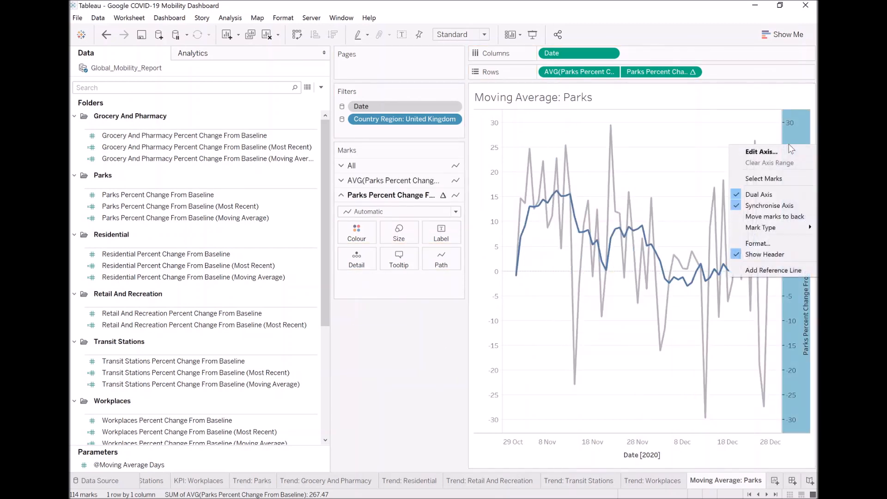
pyautogui.click(761, 254)
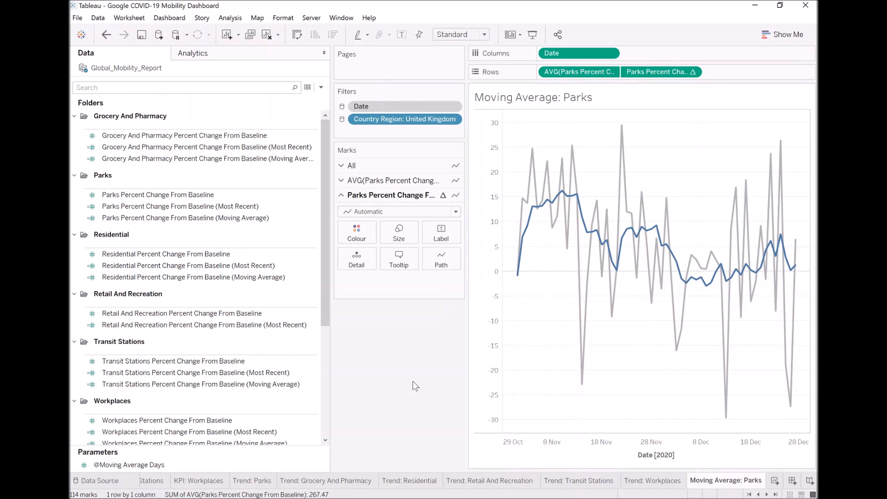
pyautogui.moveTo(530, 191)
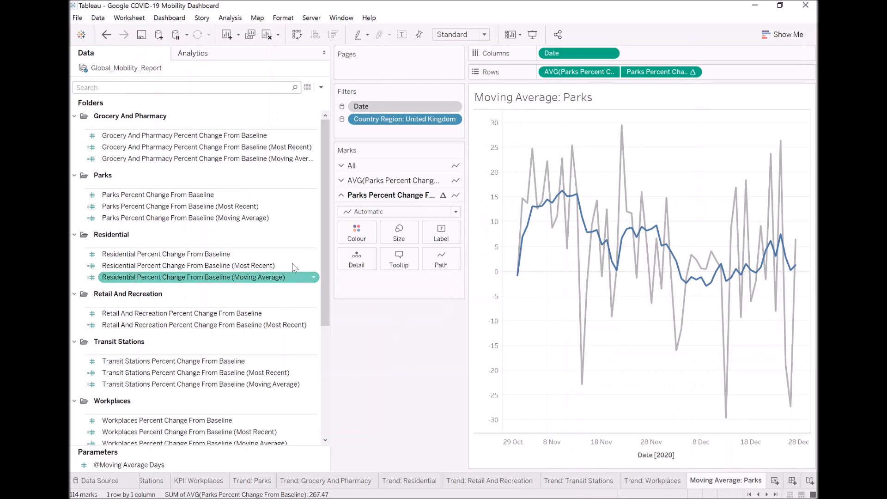
# - Duplicate the "Moving Average: Parks" worksheet and name the copy "Moving Average: Grocery And Pharmacy"
pyautogui.rightClick(716, 484)
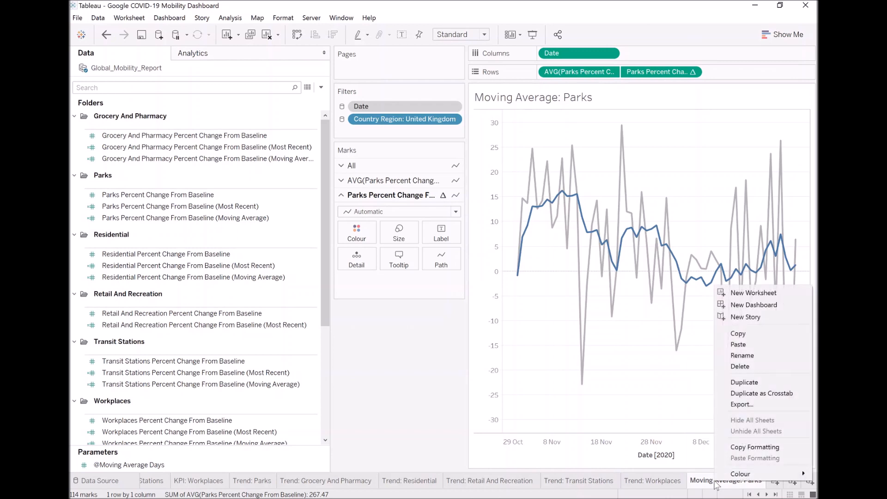
pyautogui.click(744, 383)
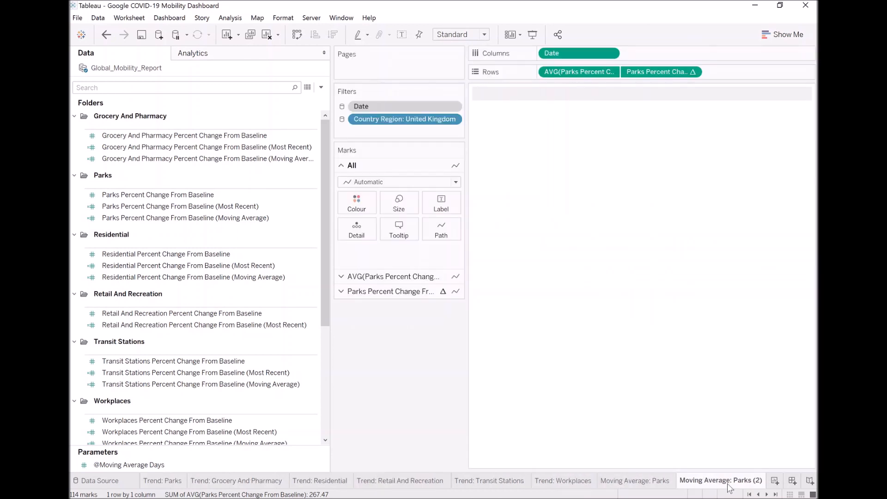
pyautogui.moveTo(733, 481); pyautogui.dragTo(805, 480)
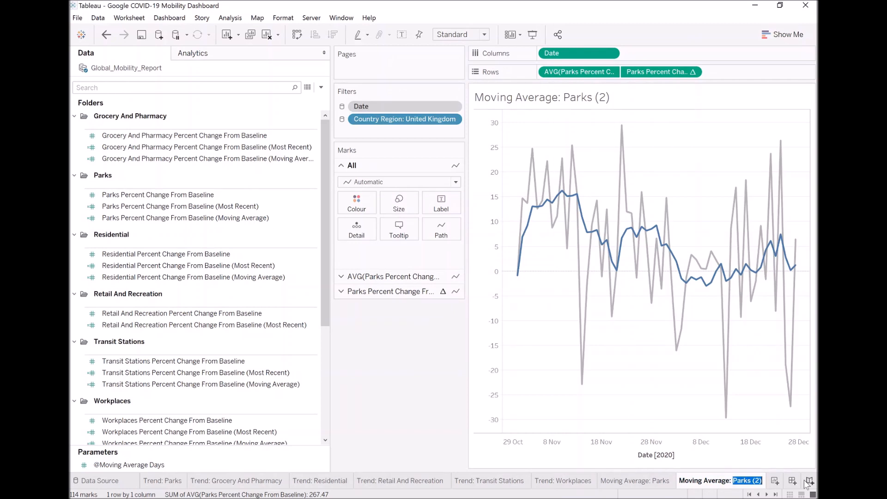
pyautogui.write('Grocery And Pharmacy')
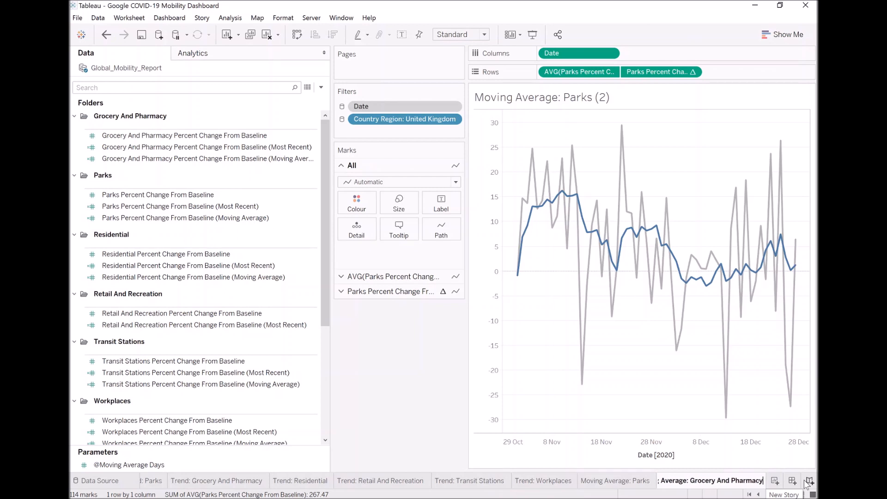
pyautogui.press('Return')
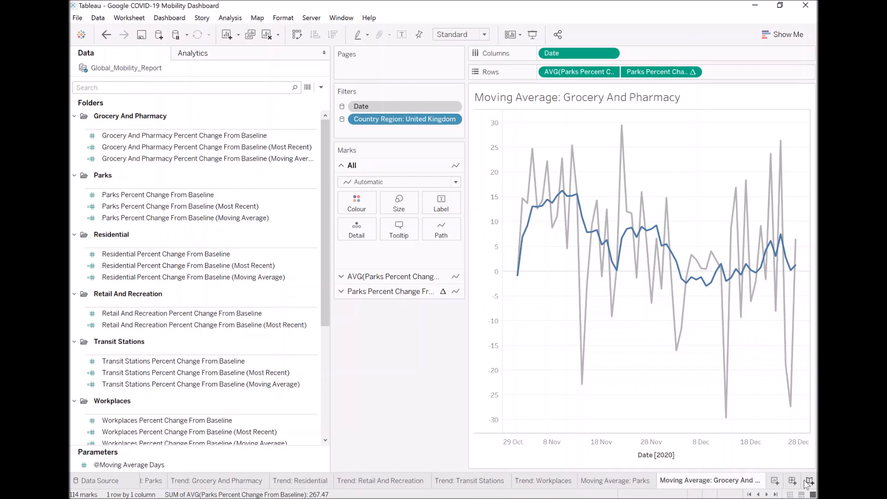
# - Replace the average Parks measure on Rows with Grocery And Pharmacy Percent Change From Baseline, aggregated as an average
pyautogui.click(193, 278)
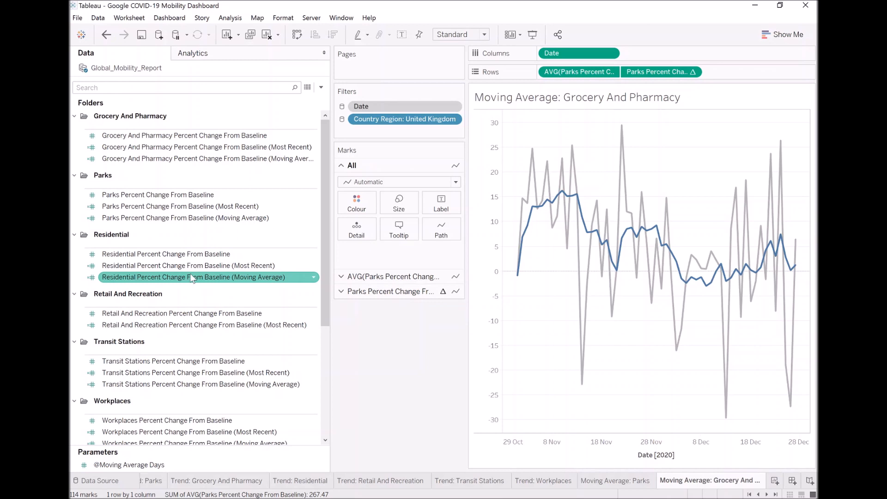
pyautogui.click(148, 196)
pyautogui.click(169, 254)
pyautogui.click(187, 154)
pyautogui.click(209, 138)
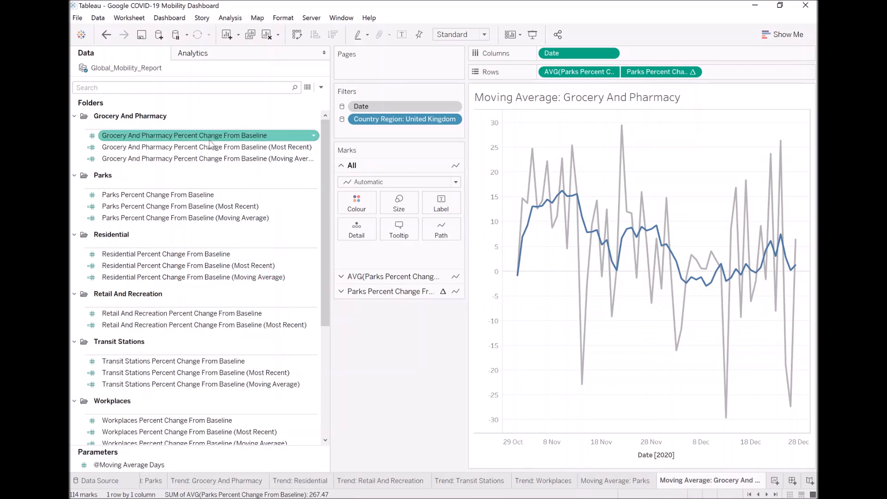
pyautogui.moveTo(194, 138); pyautogui.dragTo(569, 70)
pyautogui.rightClick(569, 71)
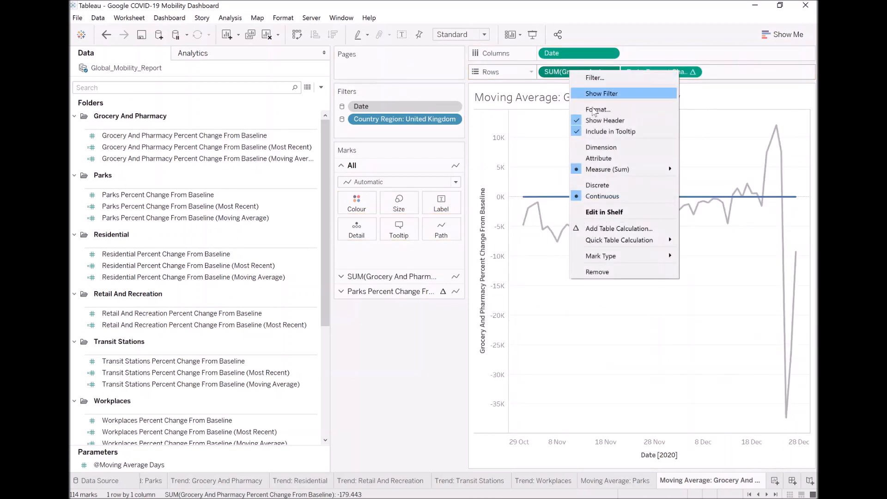
pyautogui.moveTo(647, 170)
pyautogui.click(721, 183)
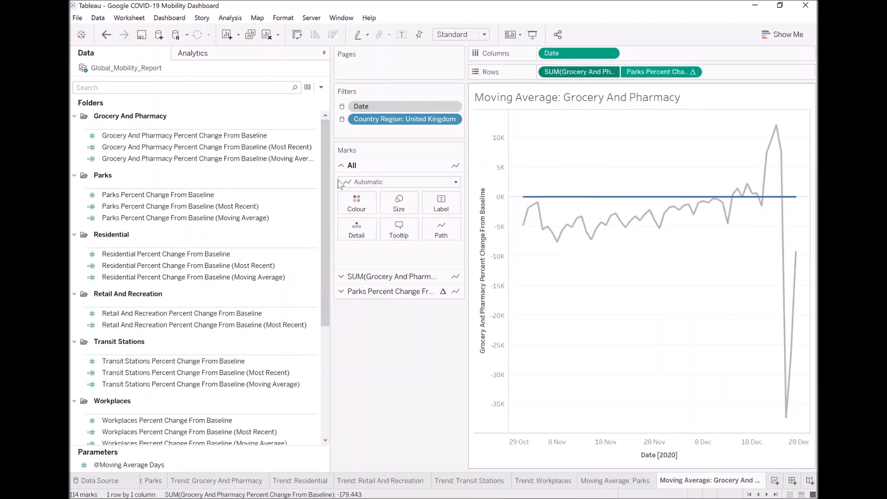
# - Replace the Parks moving average on Rows with Grocery And Pharmacy Percent Change From Baseline (Moving Average)
pyautogui.click(250, 158)
pyautogui.moveTo(250, 158); pyautogui.dragTo(666, 73)
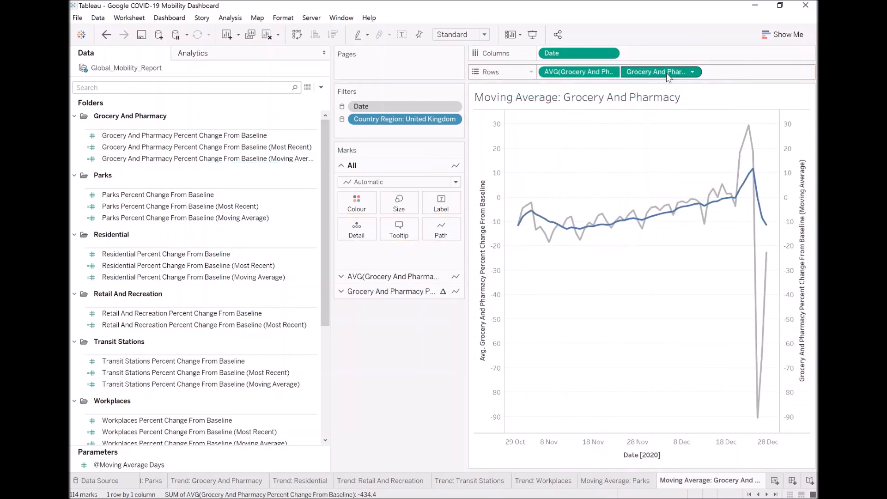
# - Hide the secondary moving average axis header and clear the primary axis title on the Grocery And Pharmacy worksheet
pyautogui.rightClick(793, 162)
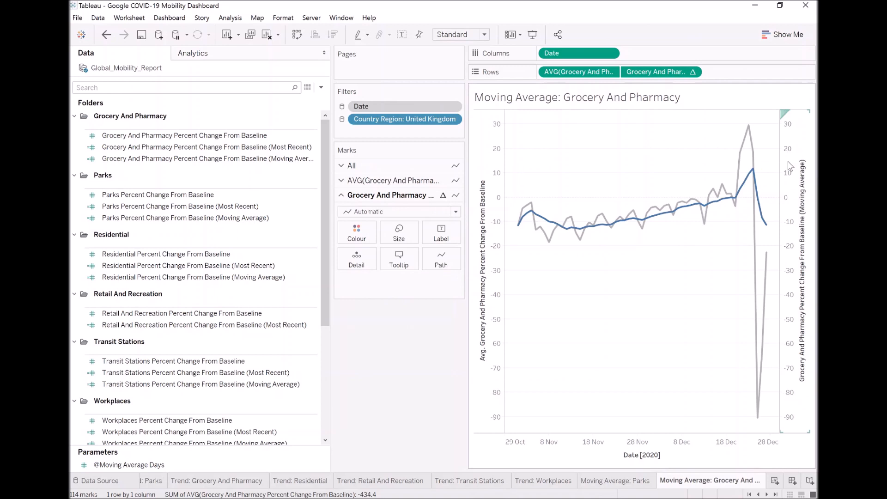
pyautogui.click(764, 272)
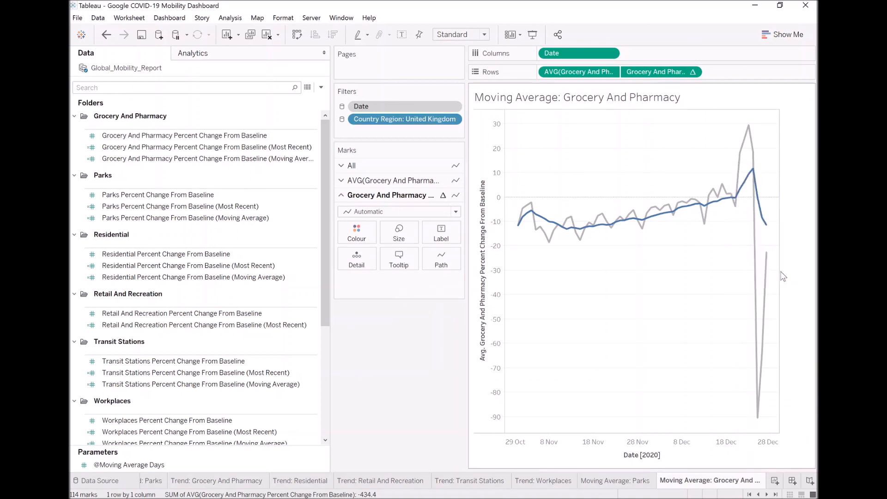
pyautogui.click(477, 220)
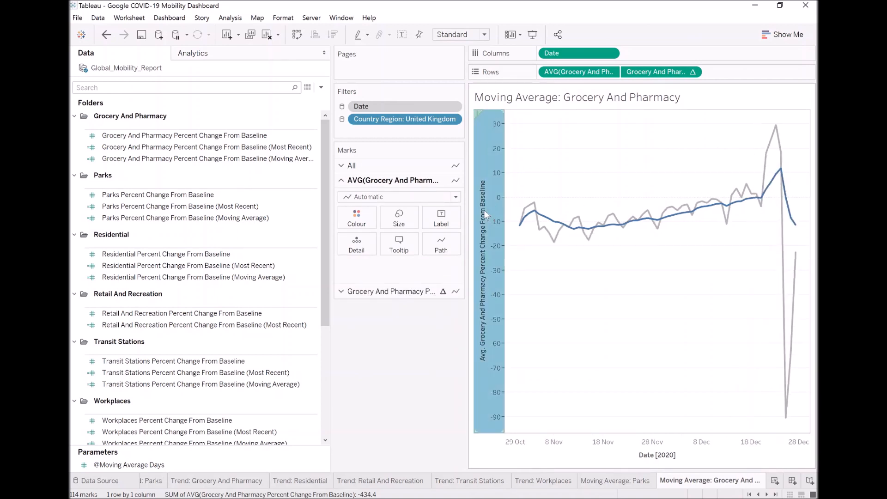
pyautogui.doubleClick(489, 239)
pyautogui.hotkey('ctrl', 'a')
pyautogui.press('BackSpace')
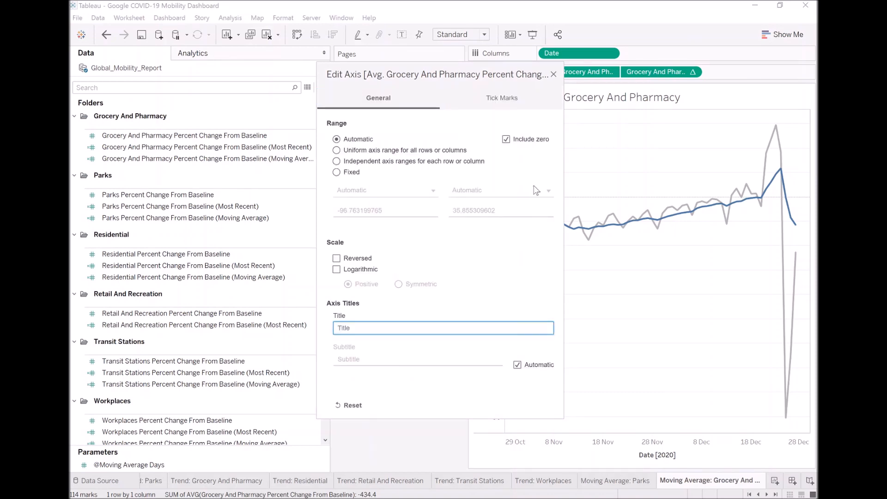
pyautogui.click(554, 74)
# - Duplicate the "Moving Average: Grocery And Pharmacy" worksheet and name the copy "Moving Average: Residential"
pyautogui.click(626, 482)
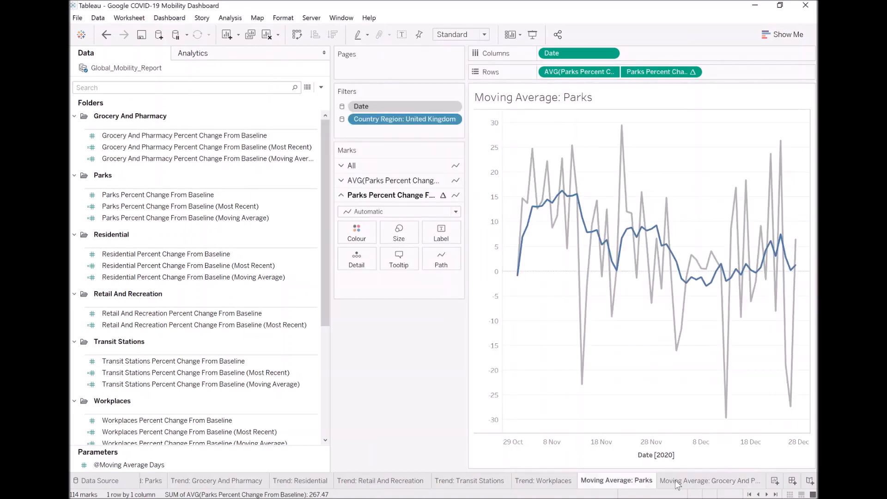
pyautogui.click(685, 481)
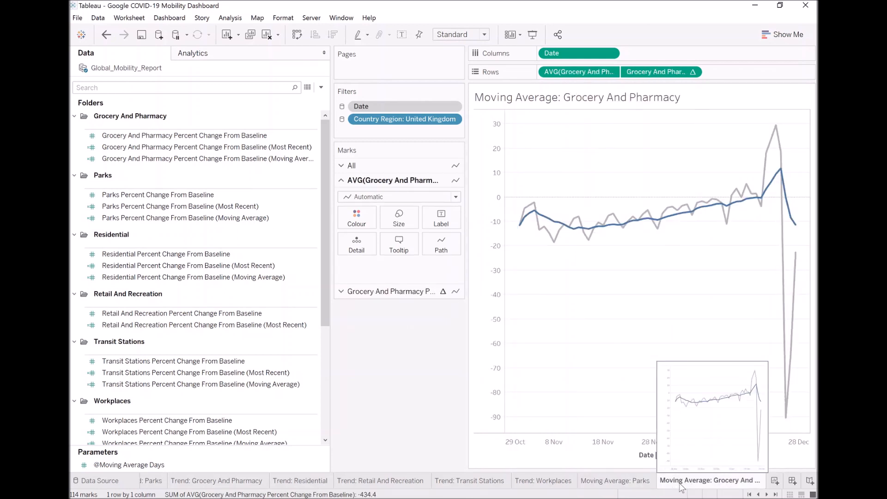
pyautogui.rightClick(682, 488)
pyautogui.click(717, 384)
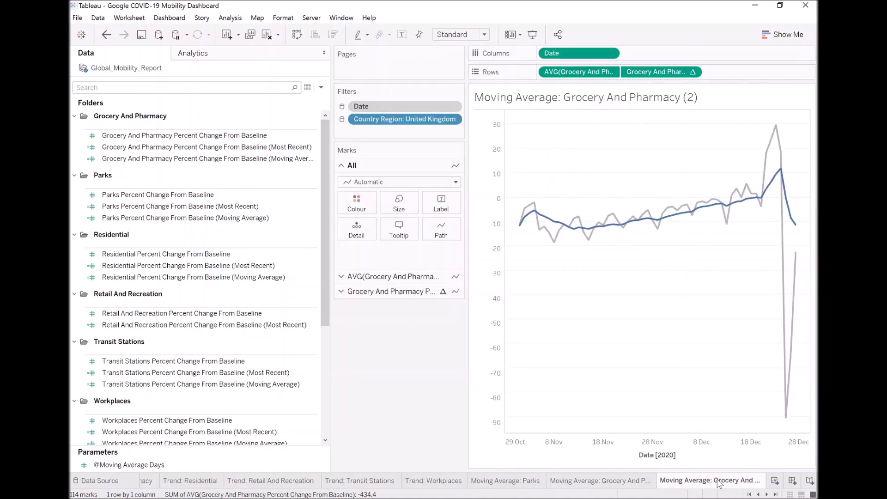
pyautogui.doubleClick(734, 481)
pyautogui.moveTo(680, 481); pyautogui.dragTo(764, 481)
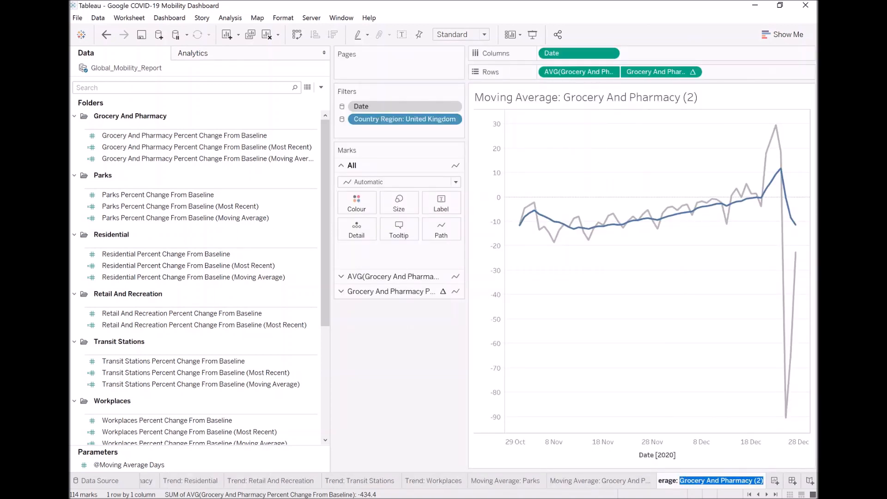
pyautogui.write('Residential')
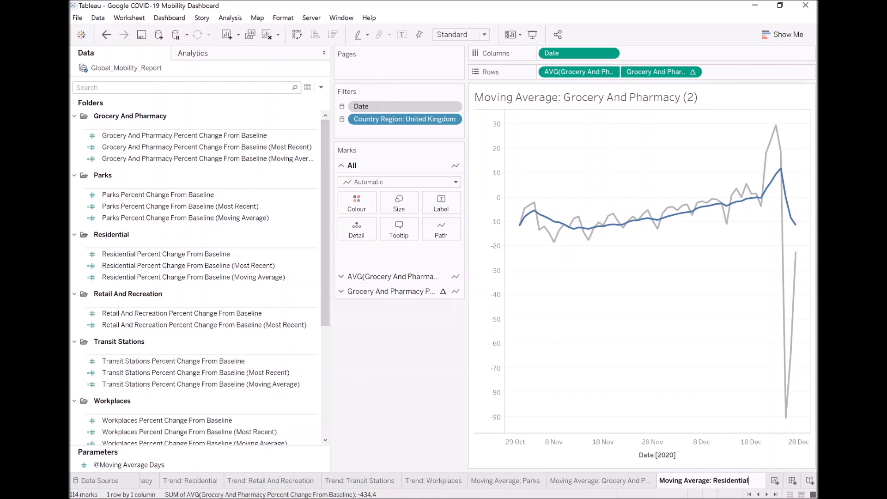
pyautogui.press('Return')
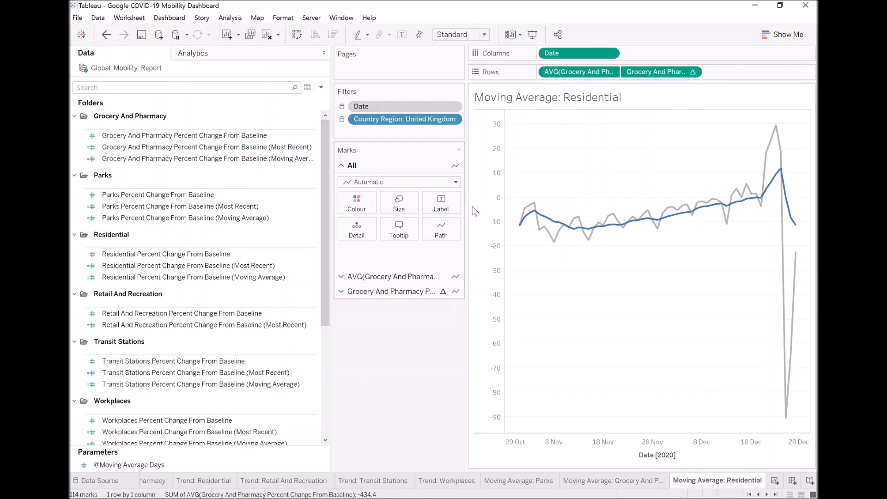
# - Replace the average Grocery And Pharmacy measure on Rows with Residential Percent Change From Baseline, aggregated as an average
pyautogui.scroll(-5, 206, 263)
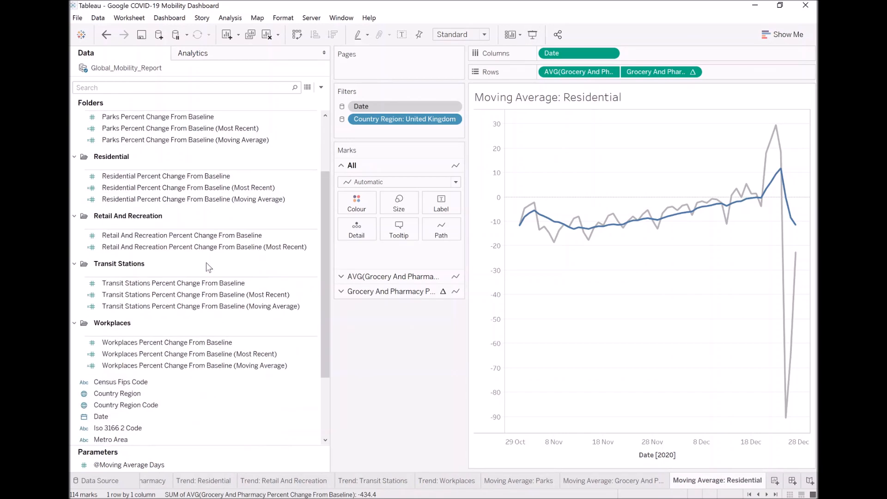
pyautogui.scroll(2, 184, 157)
pyautogui.moveTo(167, 150); pyautogui.dragTo(581, 75)
pyautogui.rightClick(581, 75)
pyautogui.moveTo(639, 167)
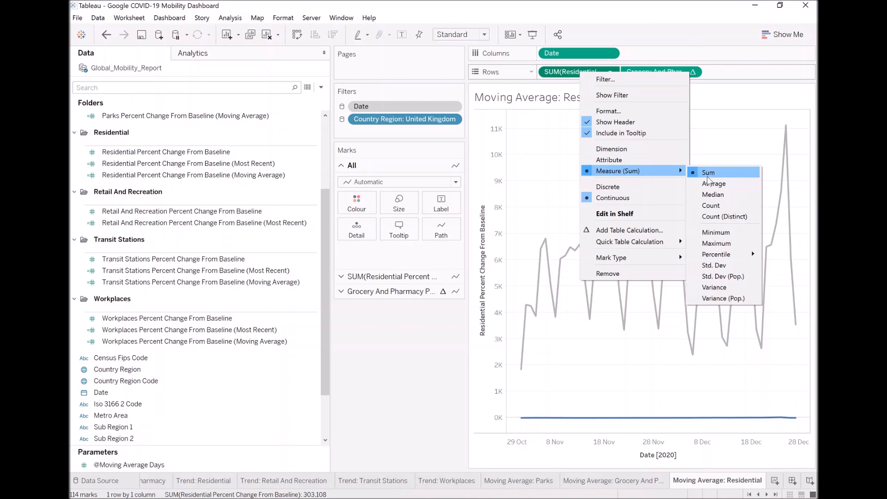
pyautogui.click(724, 183)
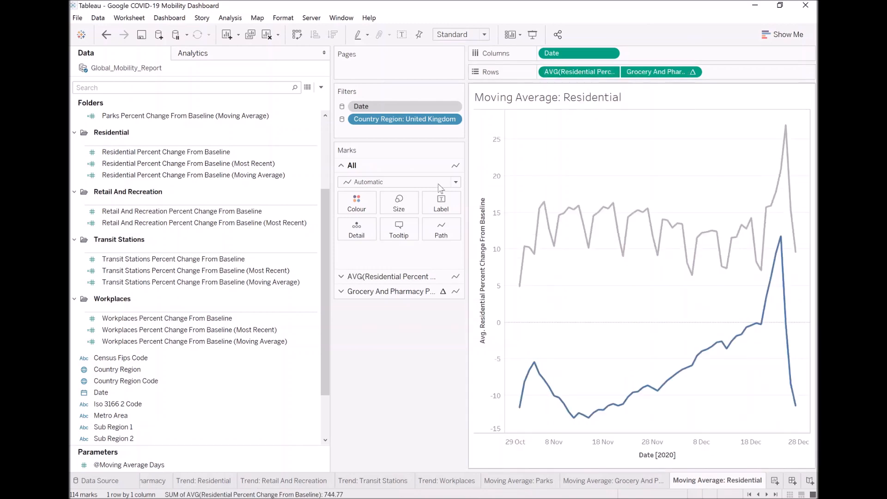
# - Replace the Grocery And Pharmacy moving average on Rows with Residential Percent Change From Baseline (Moving Average)
pyautogui.scroll(2, 137, 251)
pyautogui.click(201, 260)
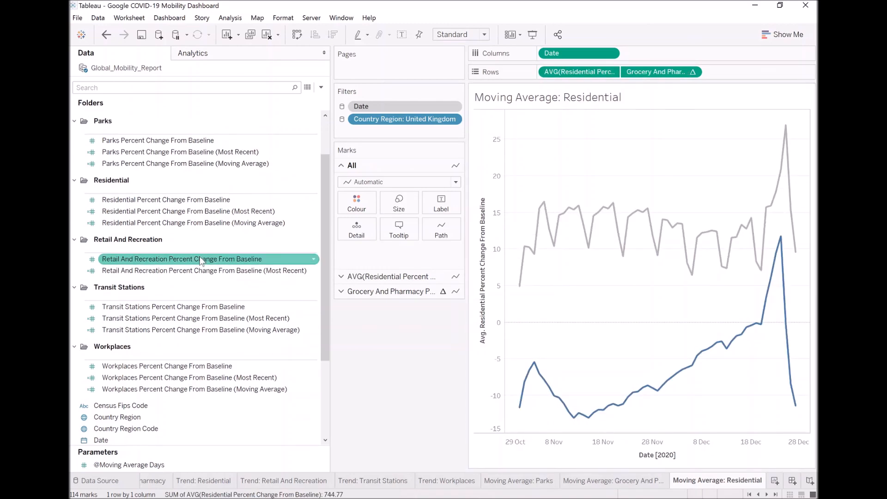
pyautogui.scroll(-5, 202, 261)
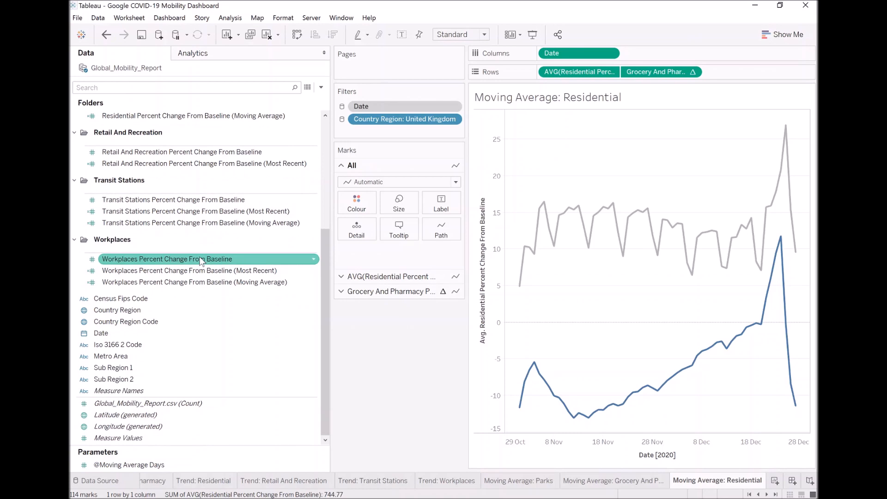
pyautogui.scroll(4, 198, 278)
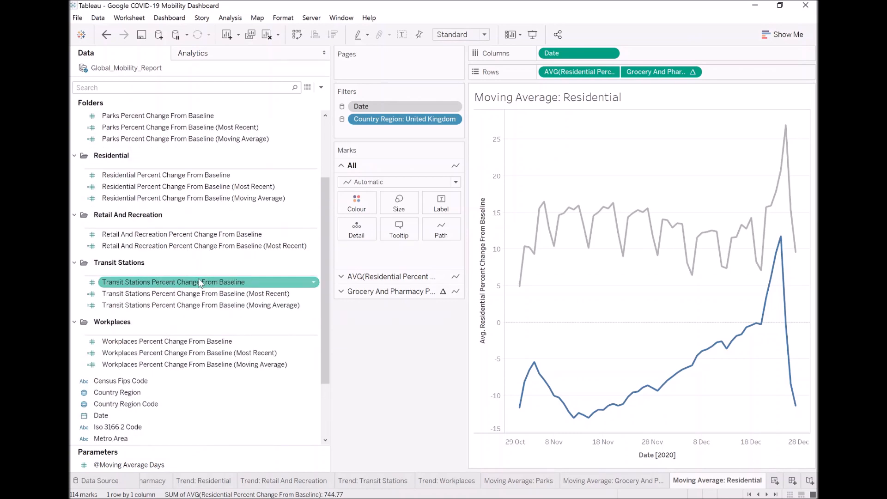
pyautogui.click(221, 238)
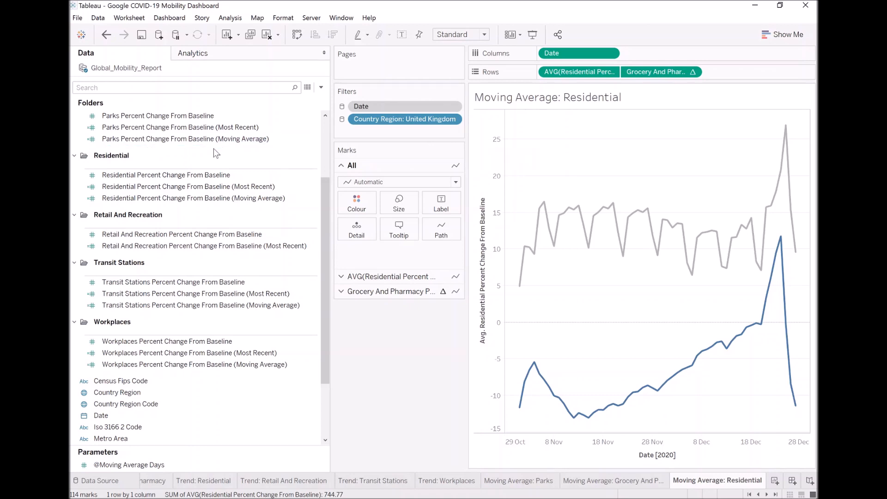
pyautogui.moveTo(207, 199); pyautogui.dragTo(661, 76)
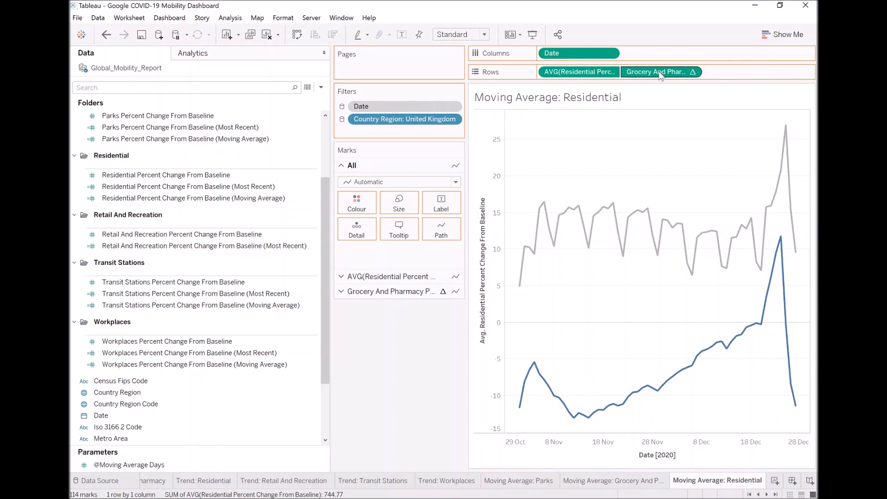
# - Hide the secondary moving average axis header and clear the primary axis title on the Residential worksheet
pyautogui.rightClick(794, 163)
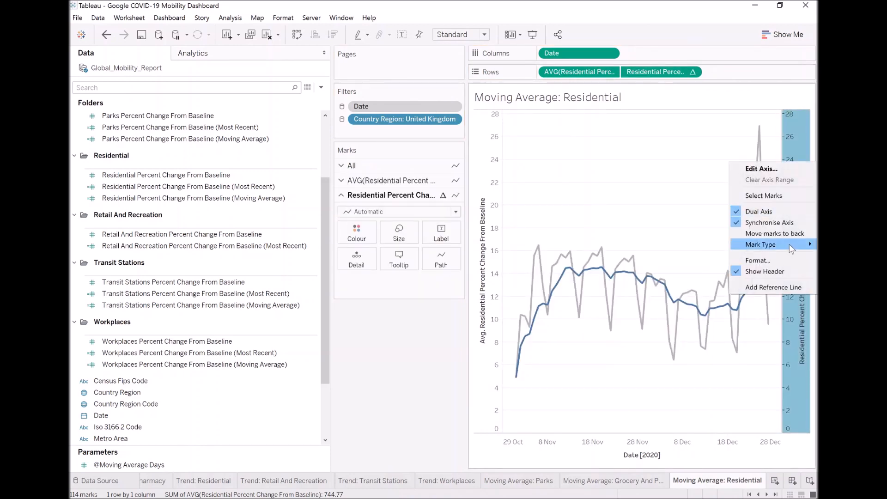
pyautogui.click(765, 271)
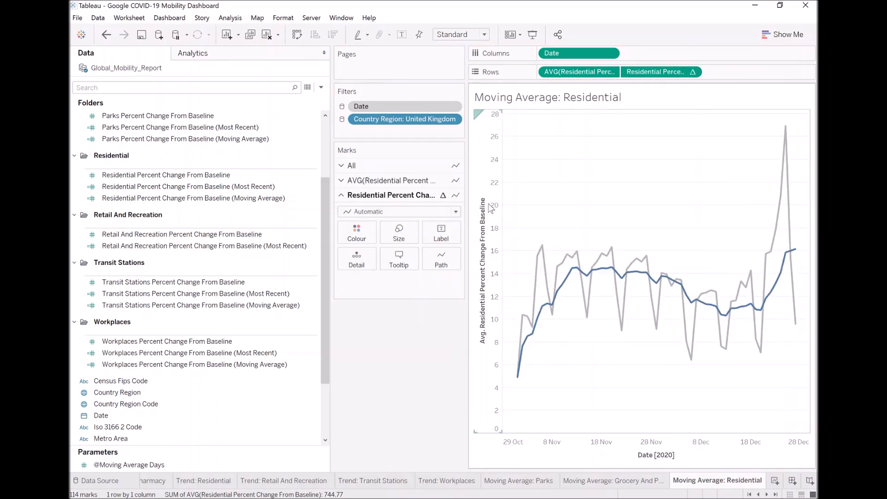
pyautogui.doubleClick(488, 204)
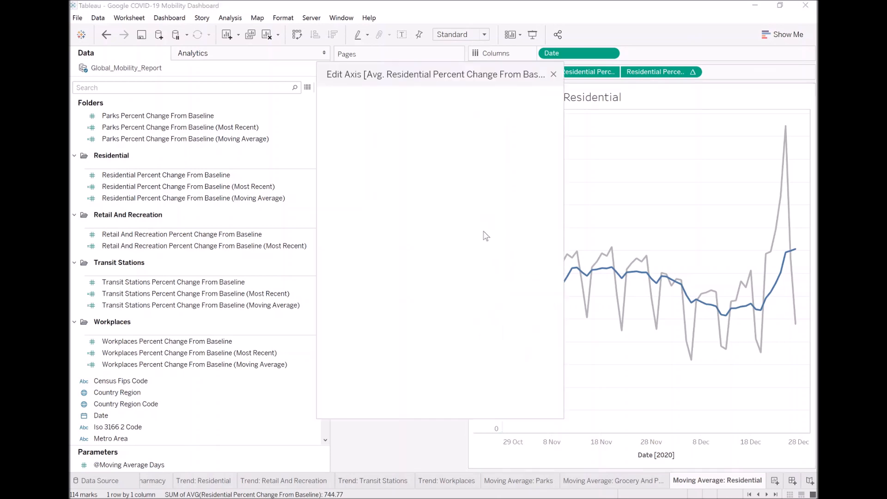
pyautogui.tripleClick(430, 328)
pyautogui.press('BackSpace')
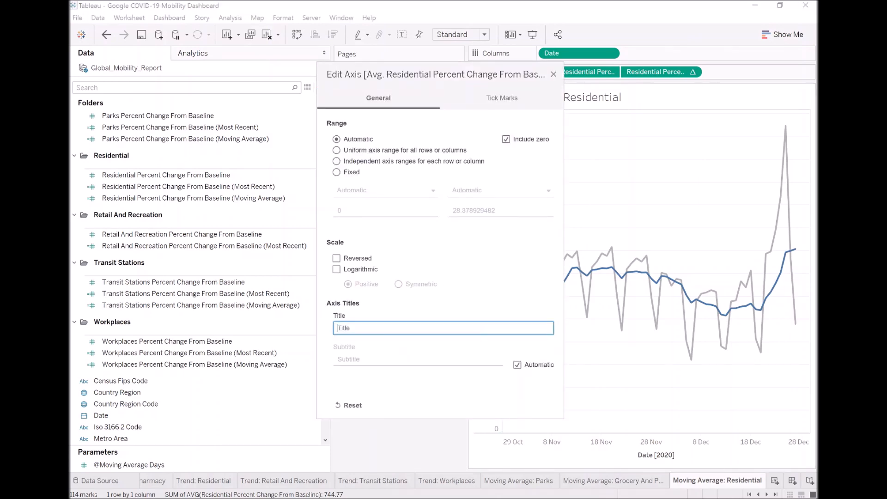
pyautogui.click(553, 75)
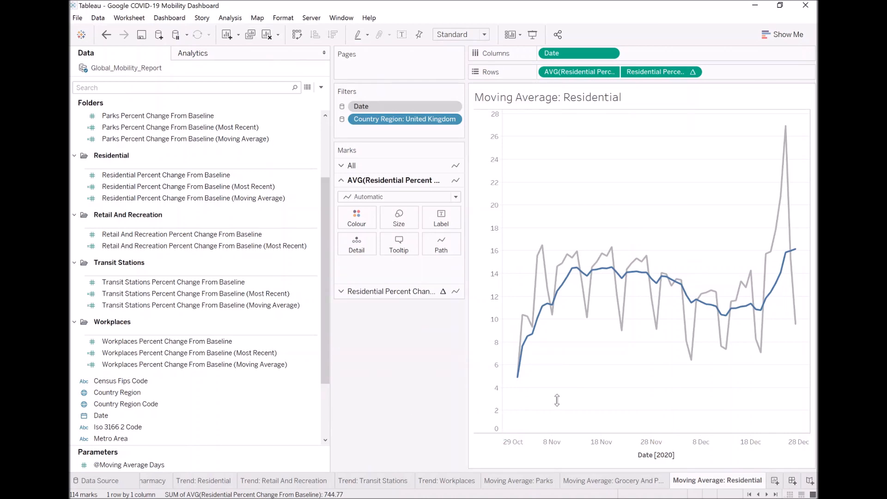
# - Duplicate the Residential moving average field and make the copy's formula average [Retail And Recreation Percent Change From Baseline] instead
pyautogui.click(158, 237)
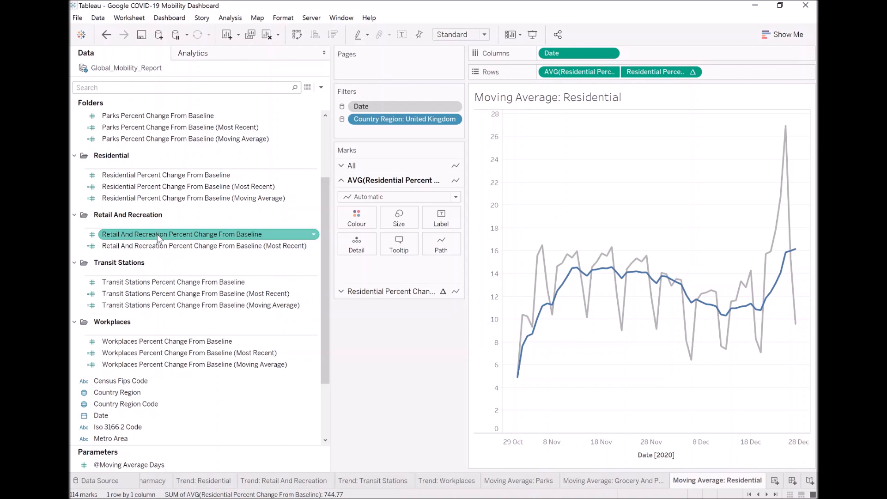
pyautogui.rightClick(208, 198)
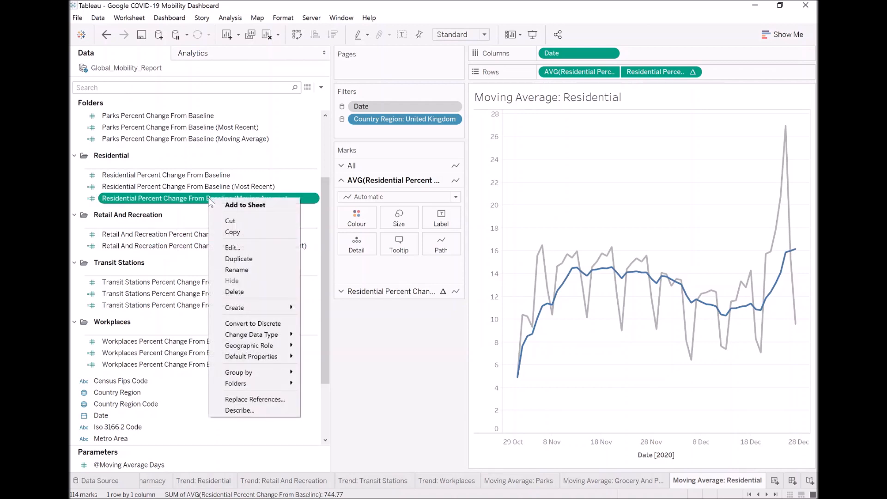
pyautogui.moveTo(253, 308)
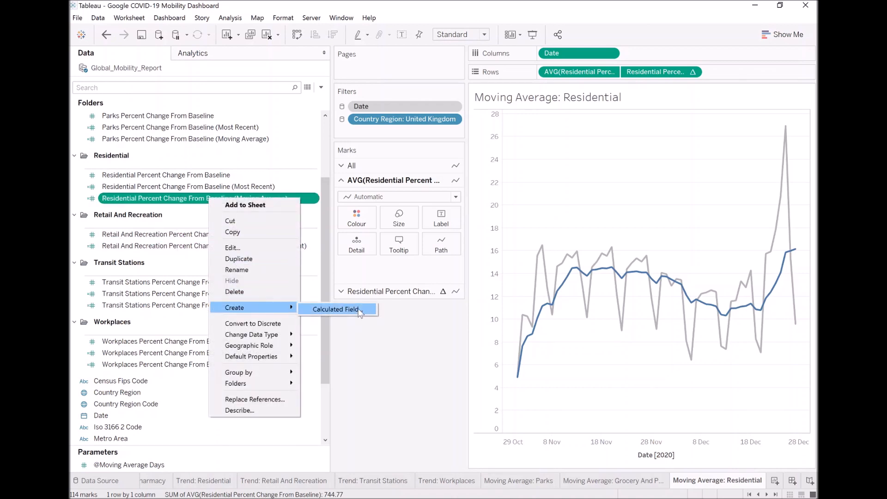
pyautogui.click(241, 259)
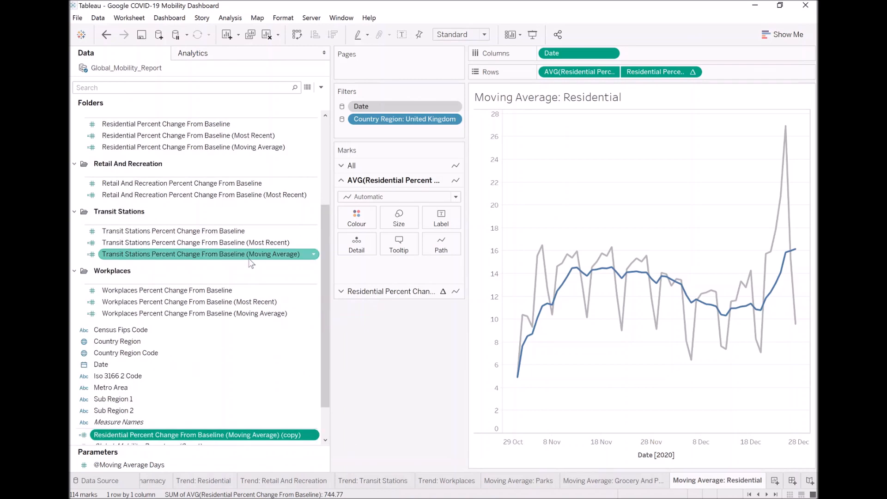
pyautogui.rightClick(185, 435)
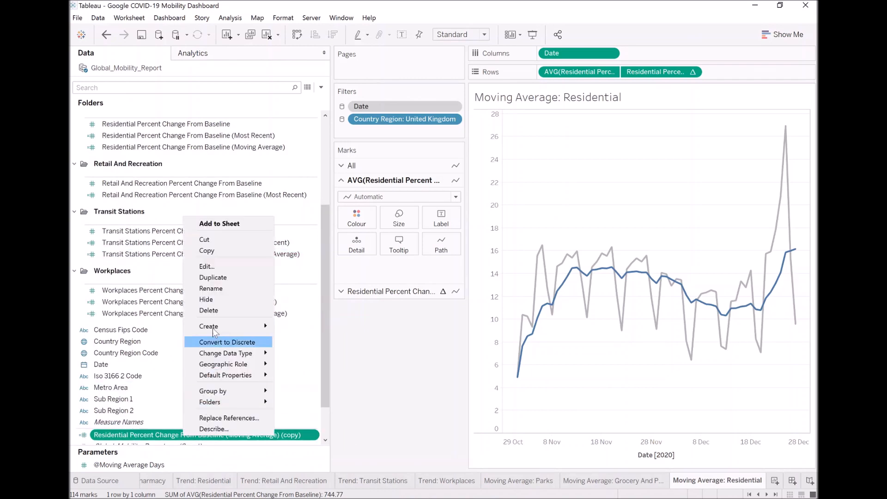
pyautogui.click(219, 268)
pyautogui.doubleClick(386, 240)
pyautogui.write('Retail')
pyautogui.press('Return')
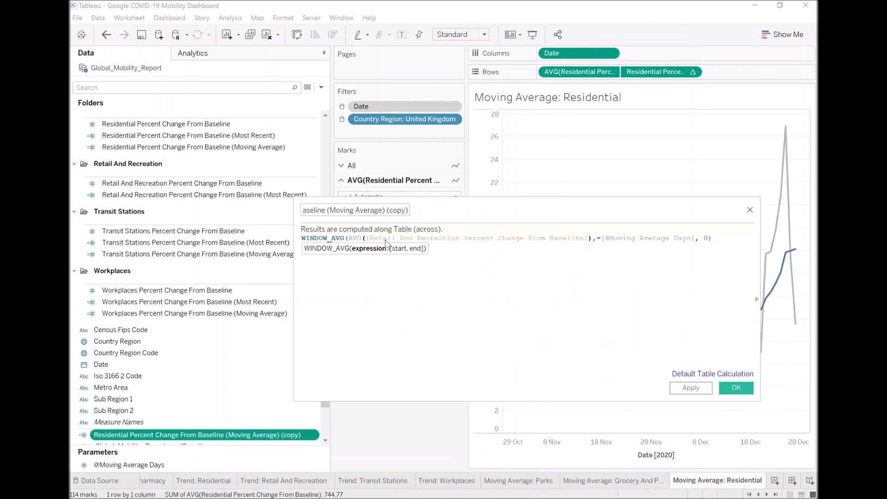
# - Rename the copied calculation "Retail and Recreation Percent Change From Baseline (Moving Average)" and save it
pyautogui.moveTo(409, 210); pyautogui.dragTo(389, 210)
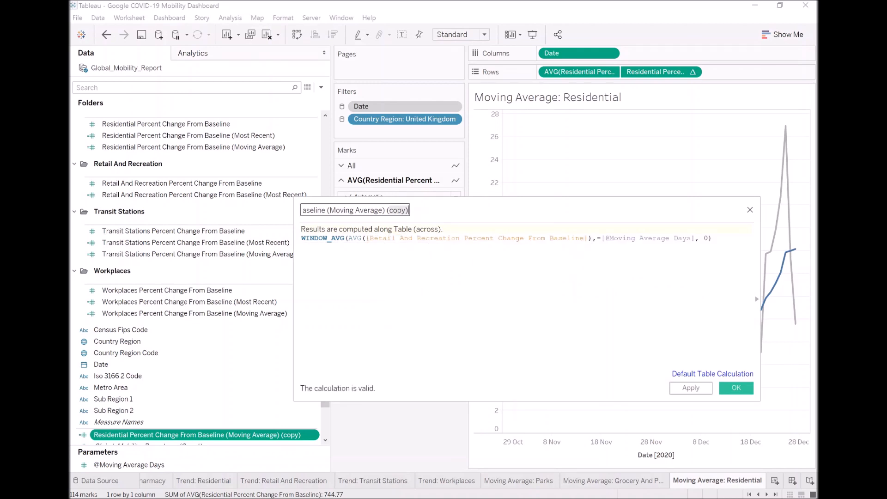
pyautogui.press('BackSpace')
pyautogui.press('BackSpace')
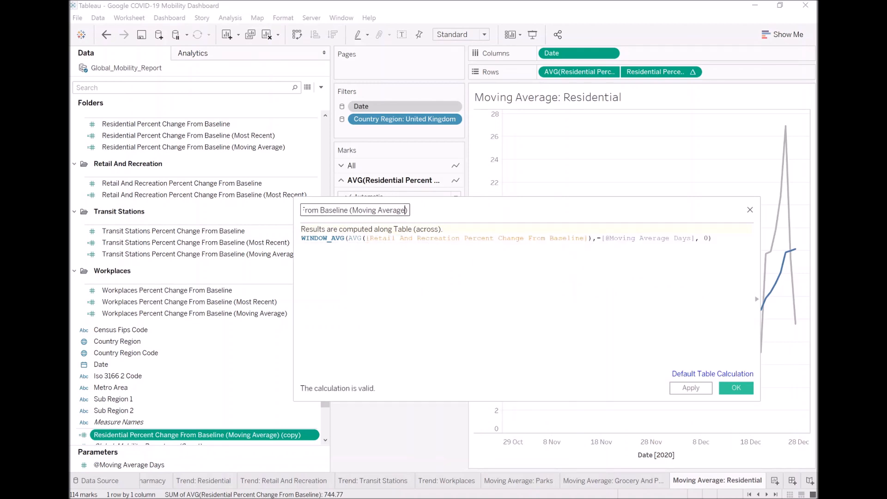
pyautogui.hotkey('ctrl', 'Left')
pyautogui.hotkey('ctrl', 'Left')
pyautogui.hotkey('ctrl', 'Left')
pyautogui.hotkey('ctrl', 'Left')
pyautogui.hotkey('ctrl', 'Left')
pyautogui.hotkey('ctrl', 'Left')
pyautogui.hotkey('ctrl', 'Left')
pyautogui.hotkey('ctrl', 'Left')
pyautogui.hotkey('ctrl', 'shift', 'Right')
pyautogui.write('Retail and Creati')
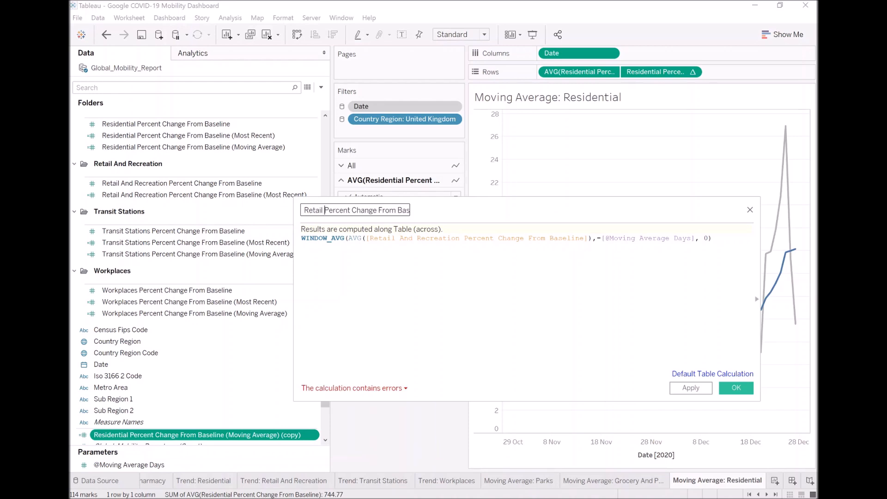
pyautogui.write('on')
pyautogui.hotkey('ctrl', 'shift', 'Left')
pyautogui.write('Rer')
pyautogui.press('BackSpace')
pyautogui.write('creation')
pyautogui.click(712, 239)
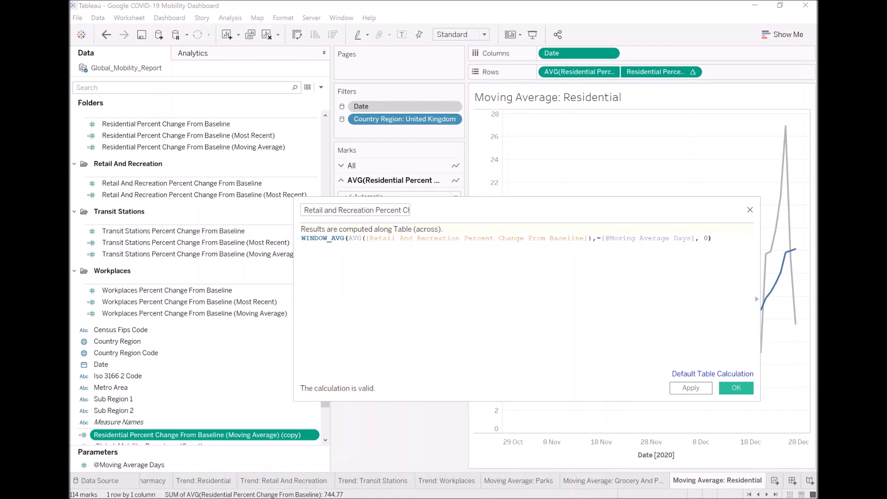
pyautogui.click(723, 390)
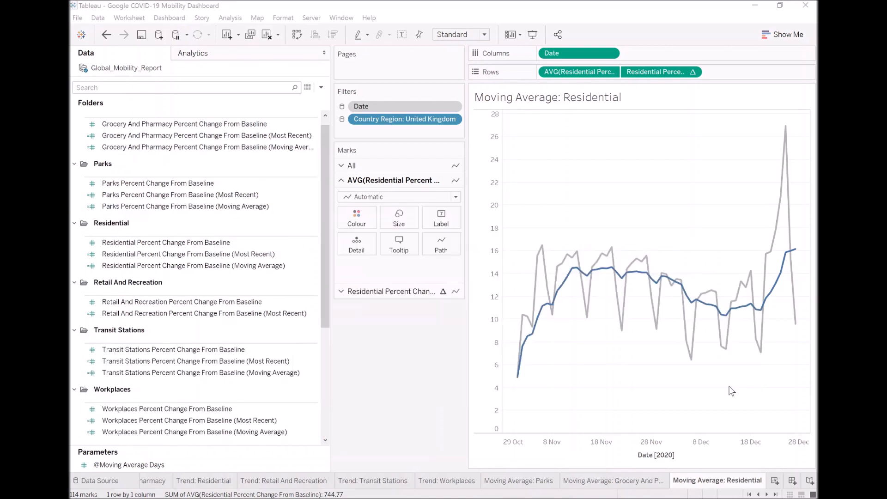
# - Duplicate the Residential moving average worksheet and rename the copy "Moving Average: Retail And Recreation"
pyautogui.rightClick(718, 484)
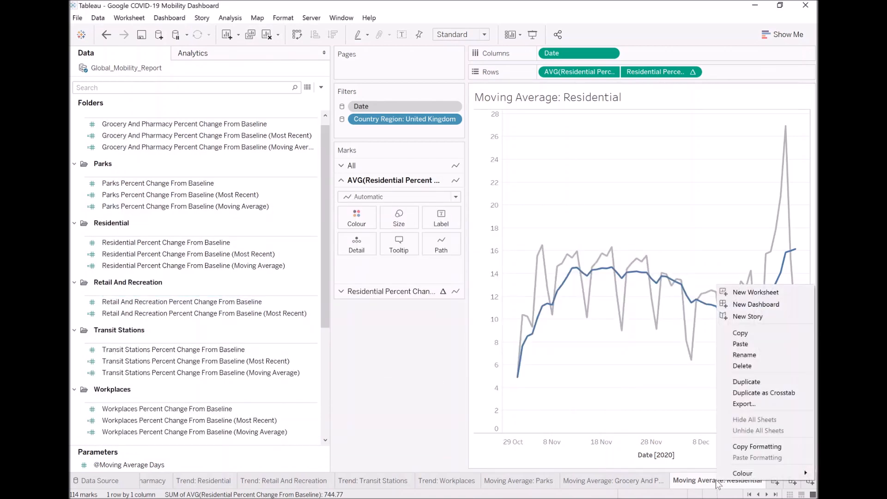
pyautogui.click(743, 384)
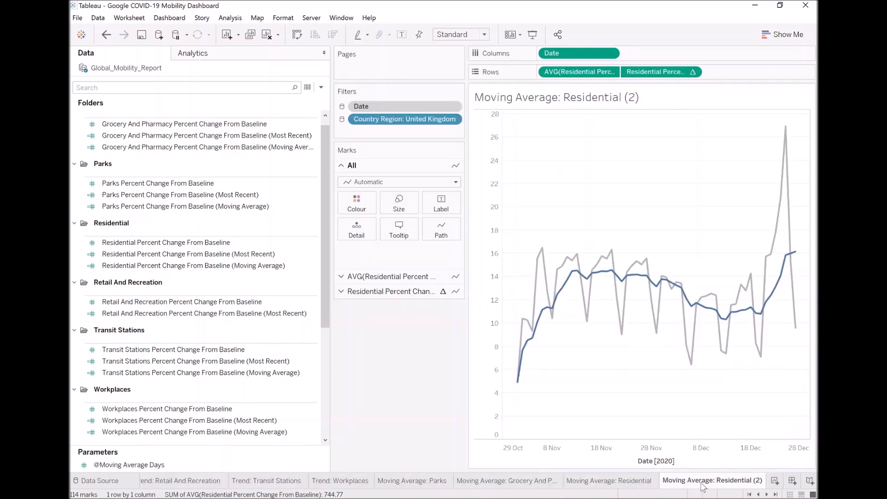
pyautogui.doubleClick(705, 482)
pyautogui.press('End')
pyautogui.hotkey('ctrl', 'shift', 'Left')
pyautogui.hotkey('ctrl', 'shift', 'Left')
pyautogui.write('Retail And Recreation')
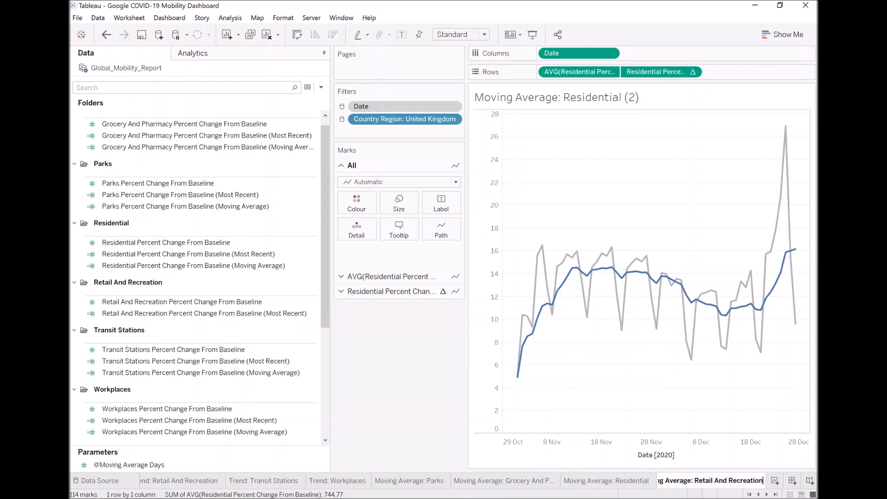
pyautogui.press('Return')
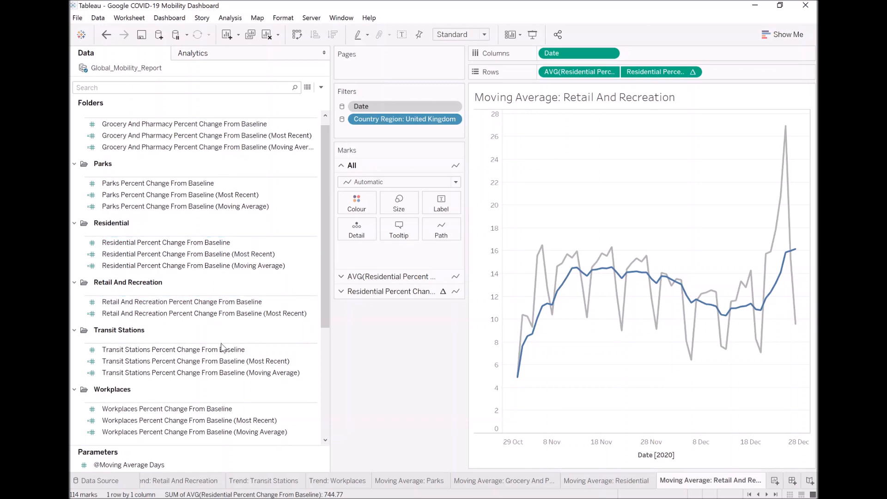
# - Add the calculated field Retail and Recreation Percent Change From Baseline (Moving Average) to the Retail And Recreation folder
pyautogui.scroll(-2, 222, 347)
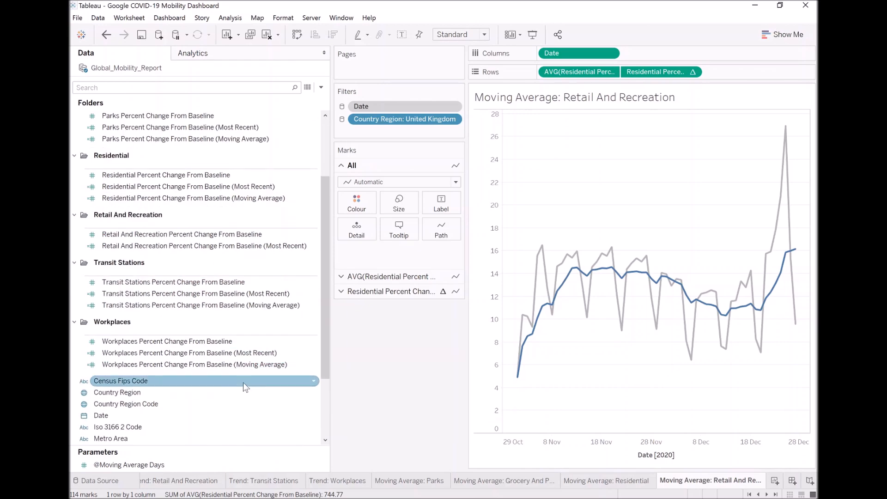
pyautogui.scroll(2, 243, 378)
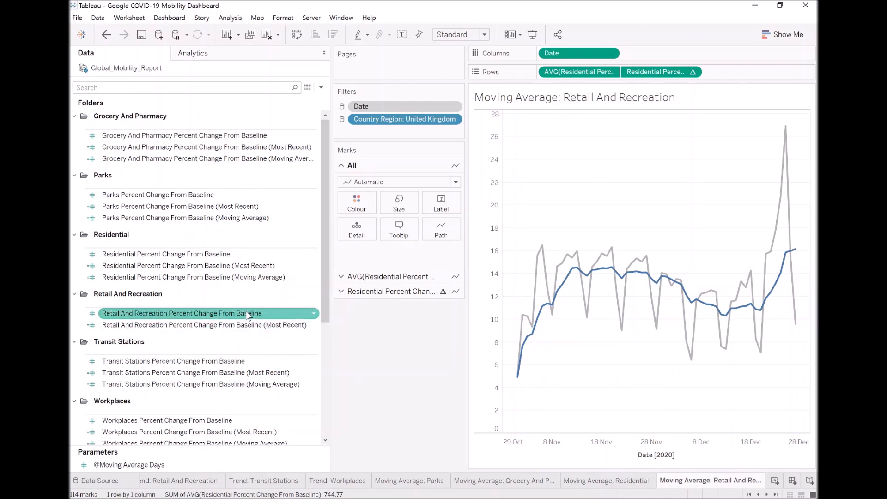
pyautogui.scroll(-3, 246, 312)
pyautogui.scroll(-2, 247, 316)
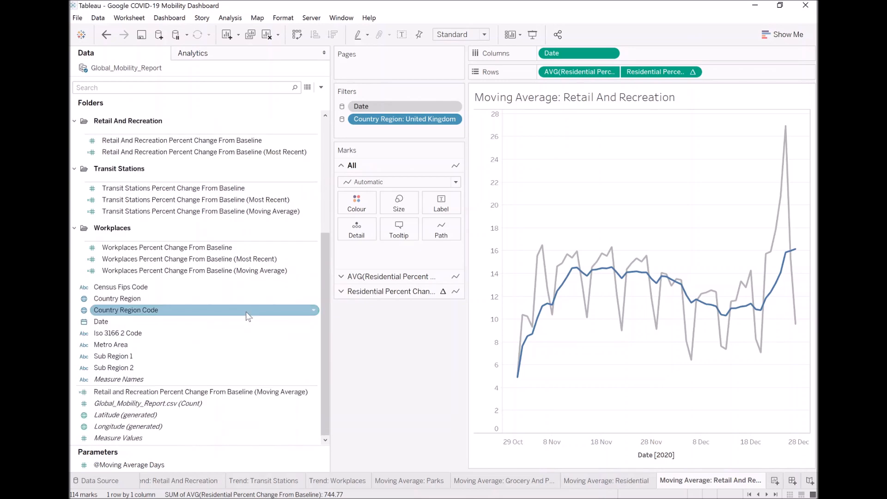
pyautogui.rightClick(181, 393)
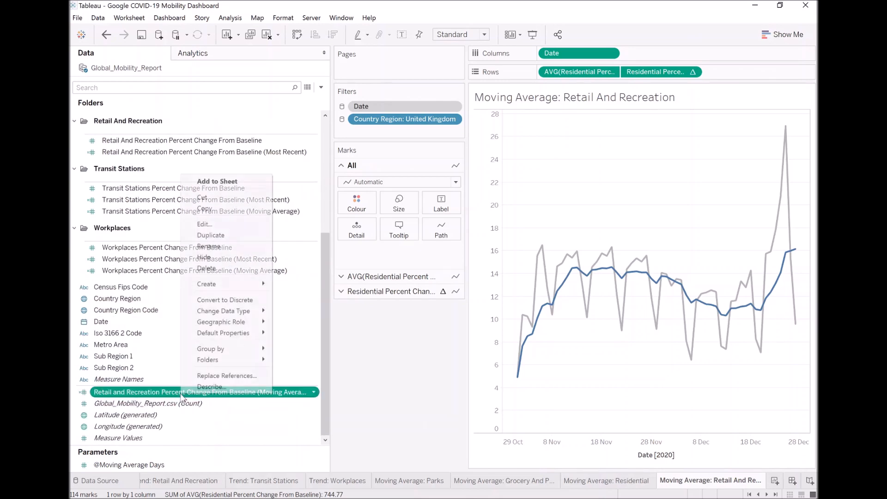
pyautogui.moveTo(239, 362)
pyautogui.moveTo(304, 363)
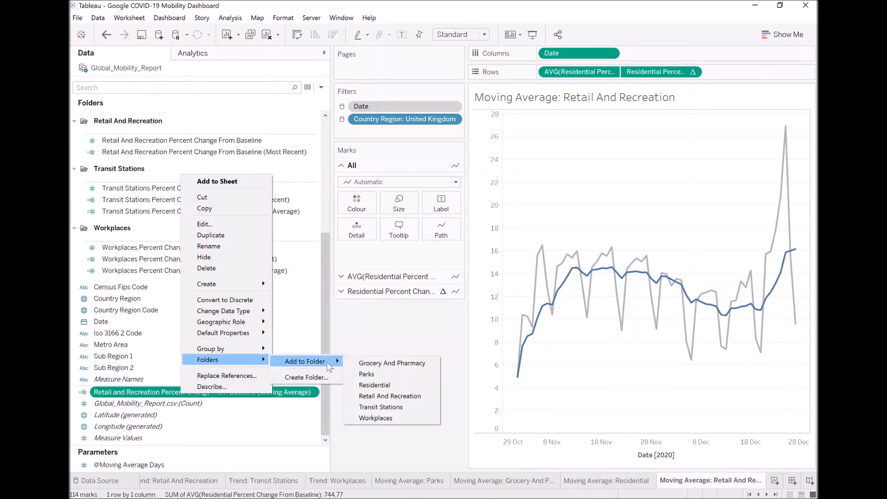
pyautogui.click(390, 396)
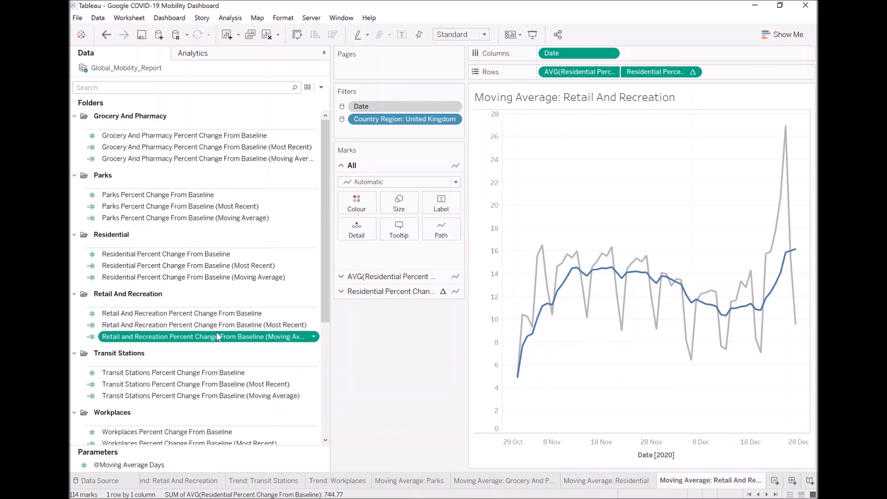
# - Replace both Residential measures on Rows with Retail And Recreation Percent Change From Baseline, aggregated as Average, and its Moving Average field
pyautogui.scroll(-2, 216, 332)
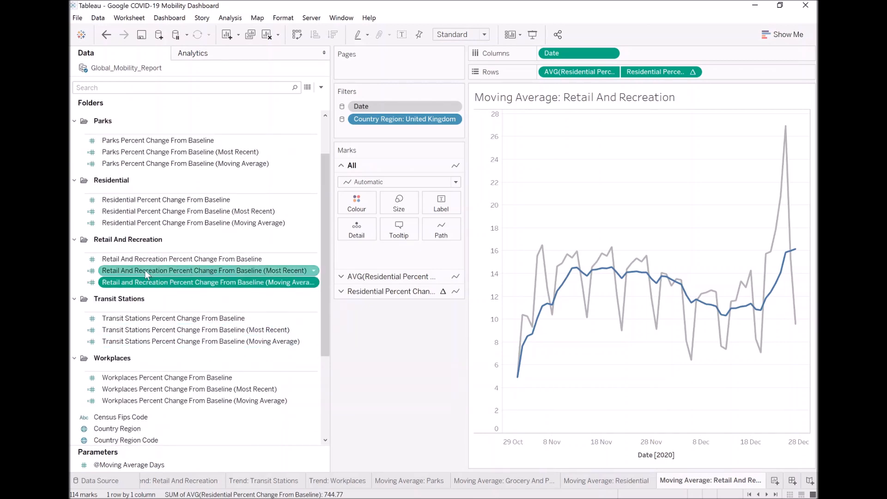
pyautogui.keyDown('ctrl'); pyautogui.click(151, 260); pyautogui.keyUp('ctrl')
pyautogui.moveTo(152, 259); pyautogui.dragTo(576, 78)
pyautogui.rightClick(574, 75)
pyautogui.moveTo(647, 173)
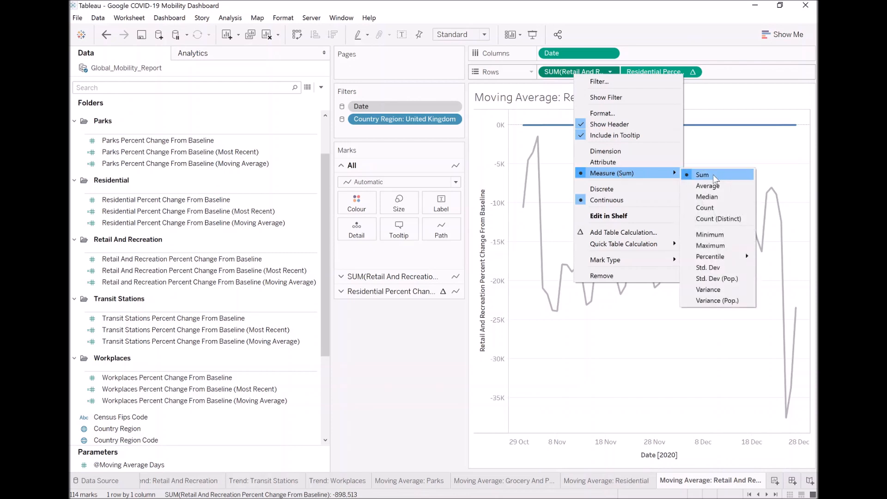
pyautogui.click(713, 175)
pyautogui.click(164, 285)
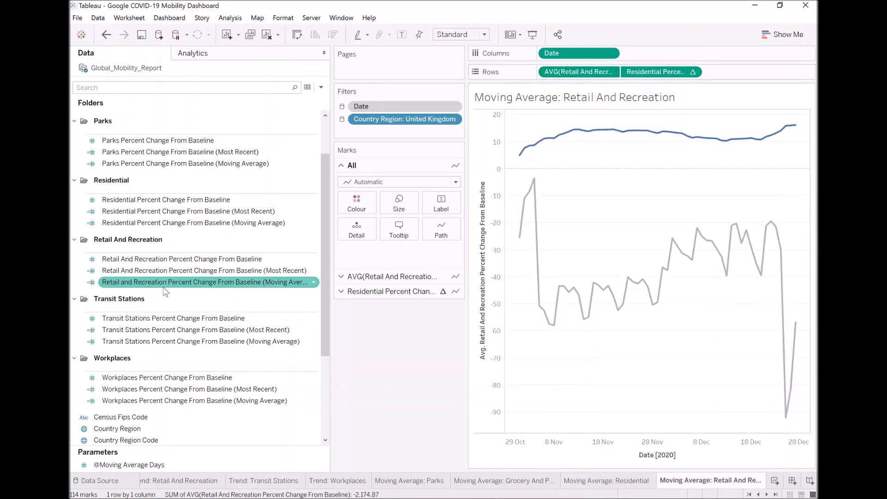
pyautogui.moveTo(171, 285); pyautogui.dragTo(662, 76)
# - Hide the secondary moving average axis header and clear the primary axis title on the Retail And Recreation worksheet
pyautogui.rightClick(793, 133)
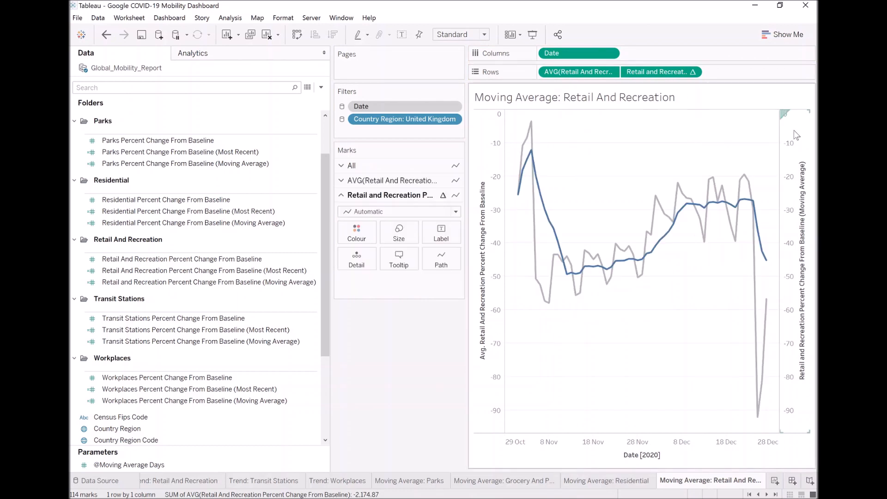
pyautogui.click(776, 242)
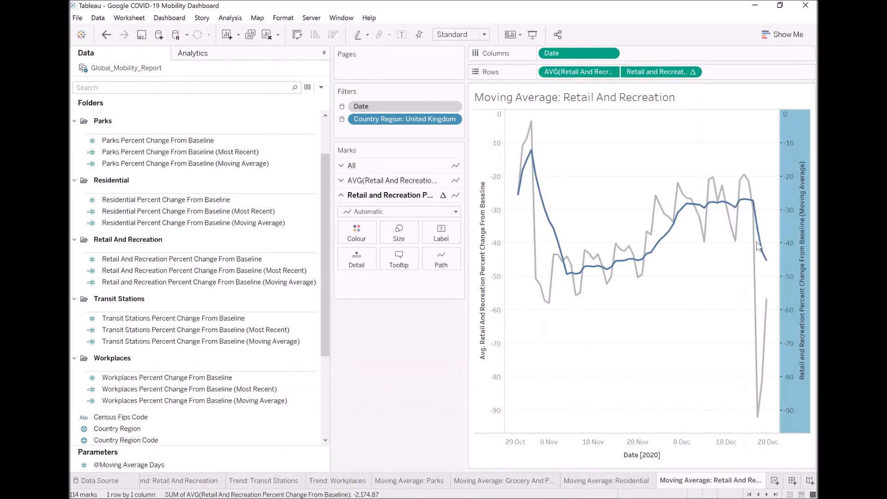
pyautogui.click(392, 181)
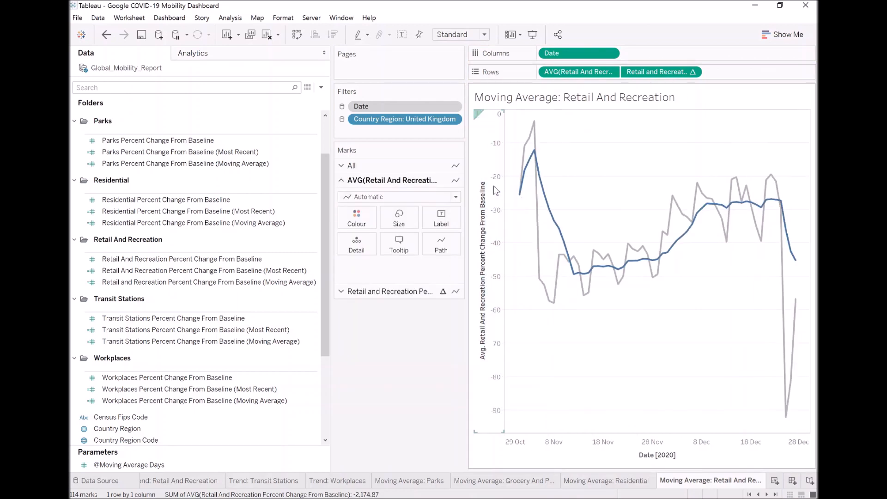
pyautogui.doubleClick(498, 243)
pyautogui.click(403, 328)
pyautogui.hotkey('ctrl', 'a')
pyautogui.press('BackSpace')
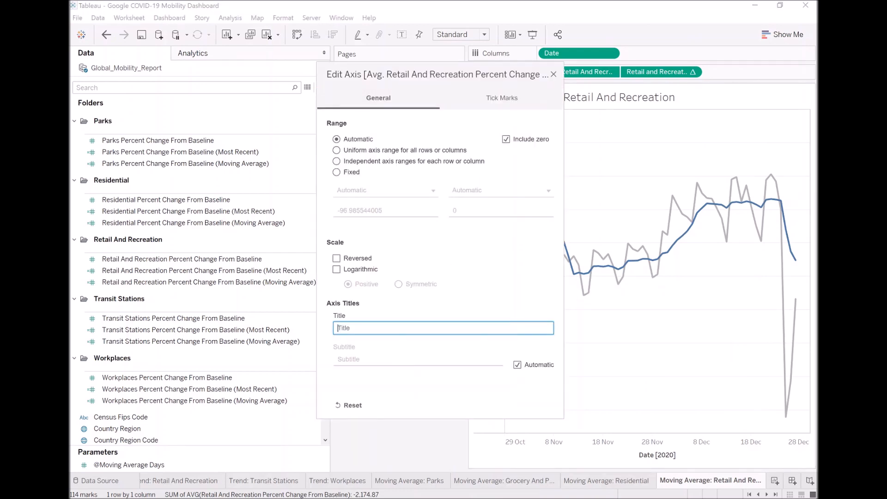
pyautogui.click(553, 74)
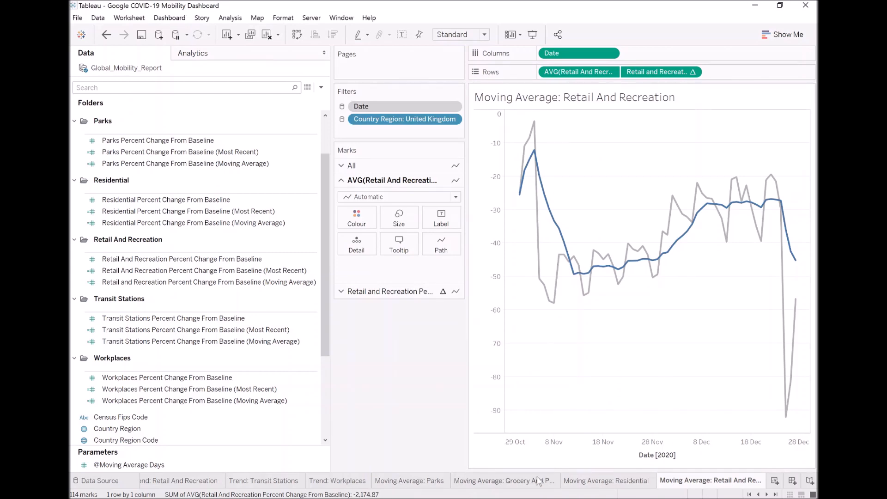
# - Duplicate the Retail And Recreation moving average worksheet and rename the copy "Moving Average: Transit Stations"
pyautogui.rightClick(723, 482)
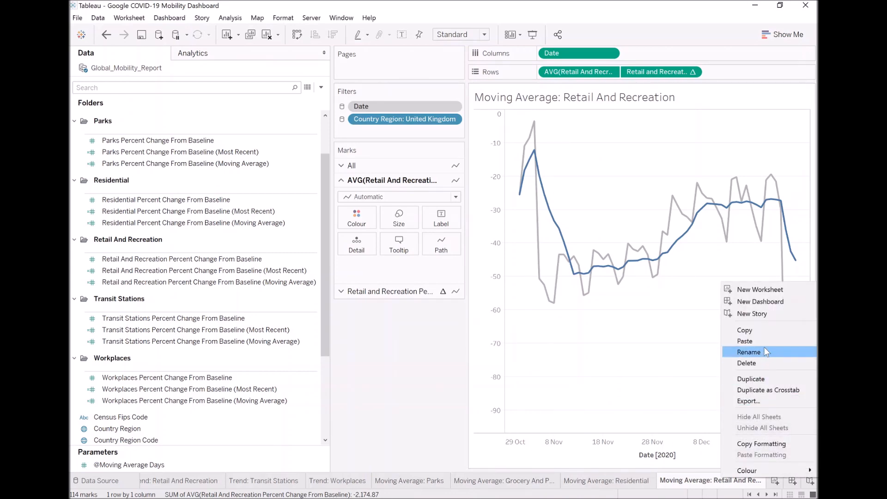
pyautogui.click(758, 379)
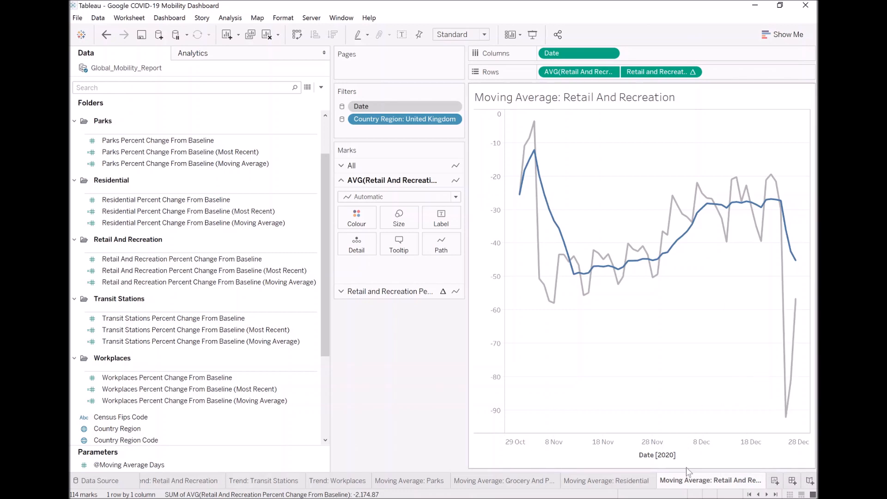
pyautogui.press('End')
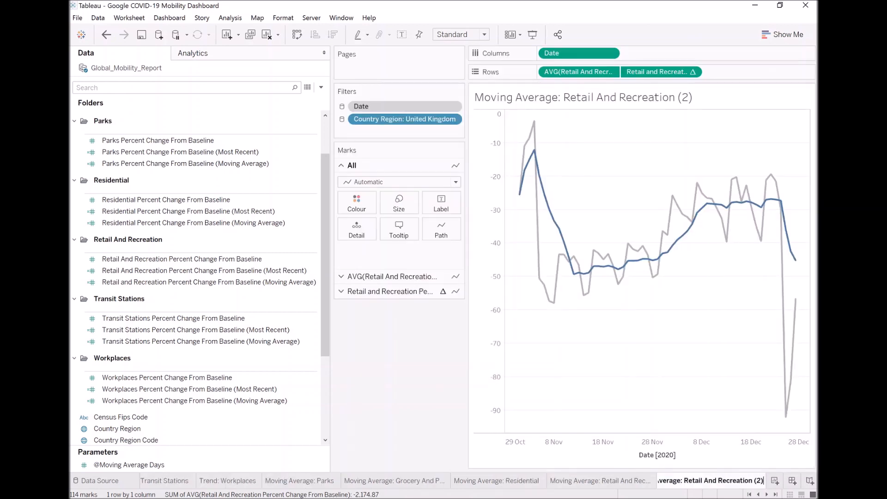
pyautogui.hotkey('ctrl', 'shift', 'Left')
pyautogui.hotkey('ctrl', 'shift', 'Left')
pyautogui.hotkey('ctrl', 'shift', 'Left')
pyautogui.hotkey('ctrl', 'shift', 'Left')
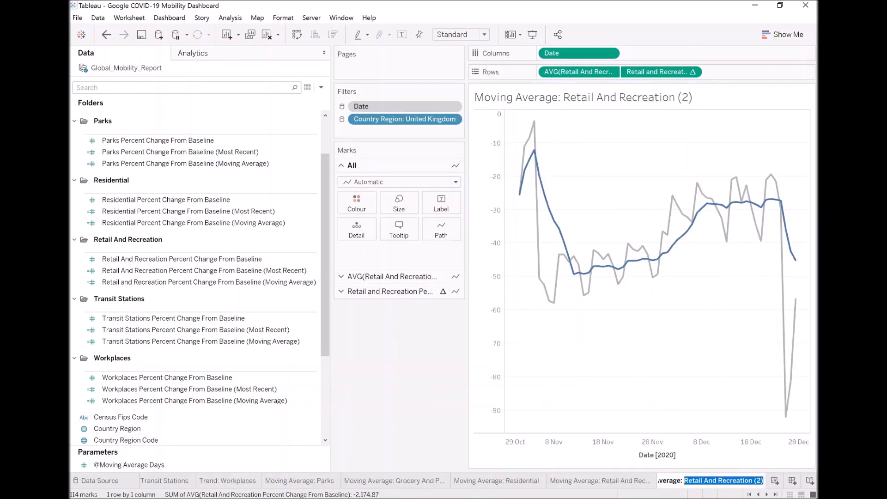
pyautogui.write('Station')
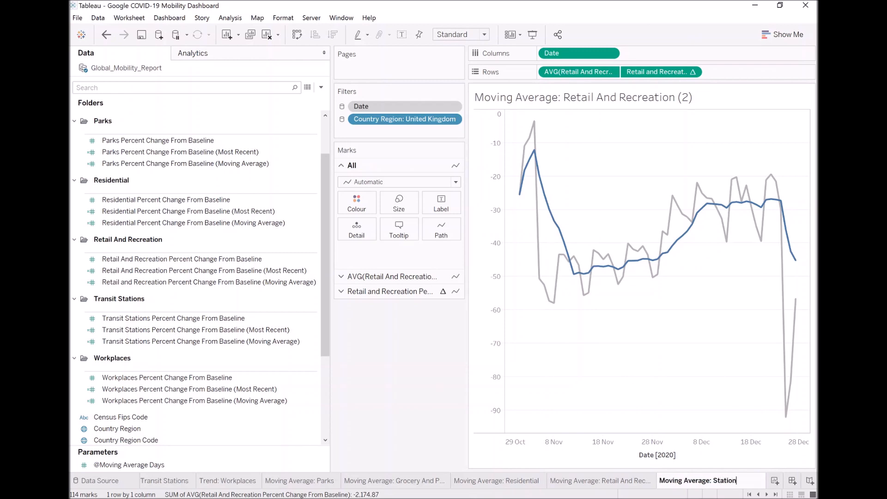
pyautogui.write(' Stati')
pyautogui.hotkey('ctrl', 'shift', 'Left')
pyautogui.hotkey('ctrl', 'shift', 'Left')
pyautogui.press('BackSpace')
pyautogui.write('Transit Stations')
pyautogui.press('Return')
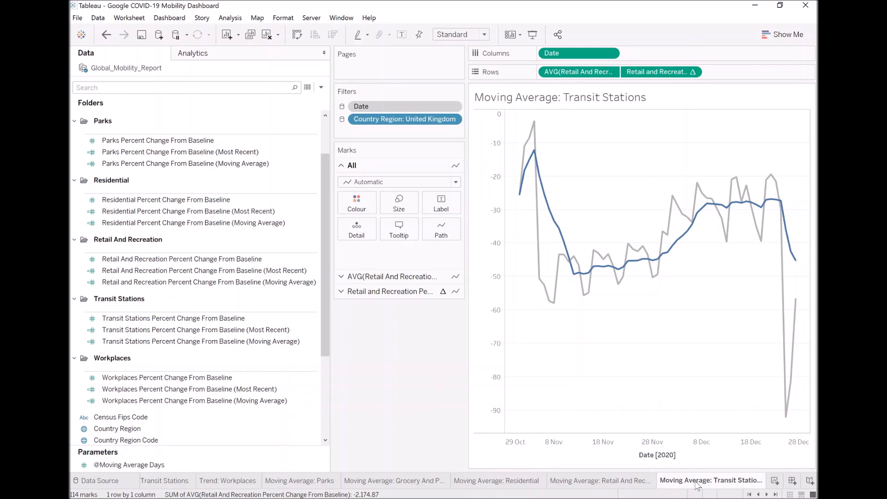
# - Replace both Retail And Recreation measures on Rows with Transit Stations Percent Change From Baseline, aggregated as Average, and its Moving Average field
pyautogui.click(146, 318)
pyautogui.moveTo(145, 319); pyautogui.dragTo(571, 73)
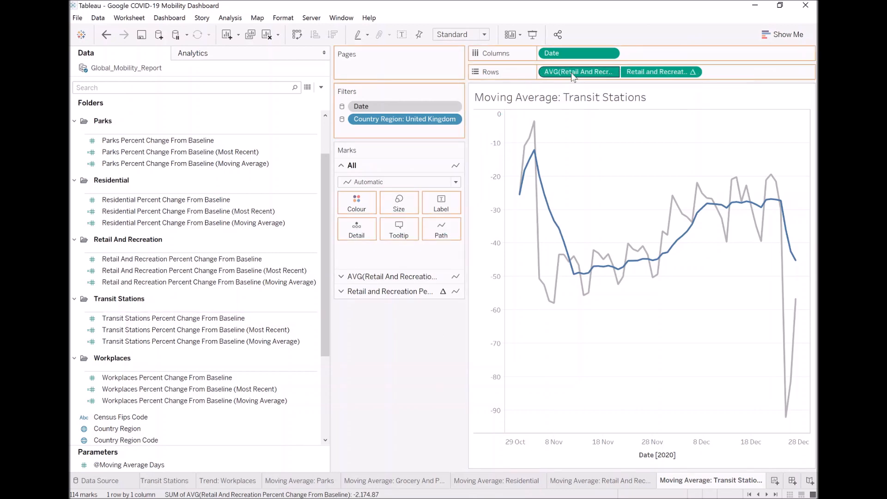
pyautogui.rightClick(571, 73)
pyautogui.moveTo(647, 172)
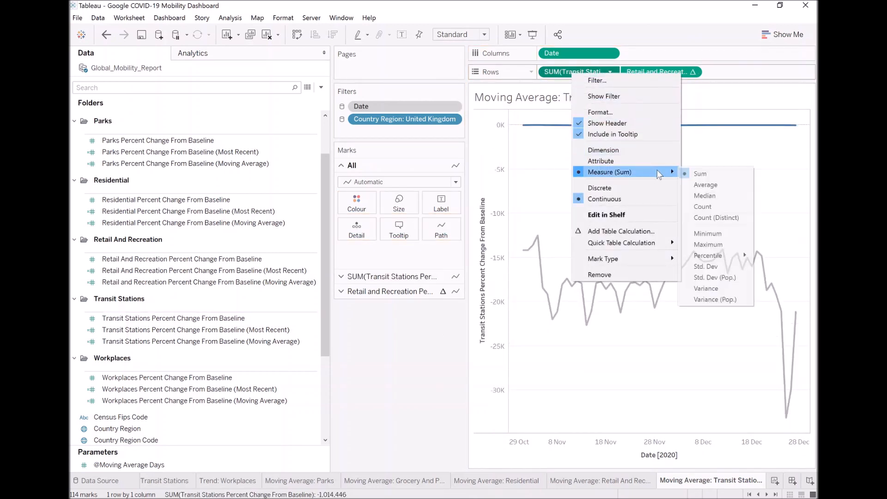
pyautogui.click(707, 185)
pyautogui.click(177, 342)
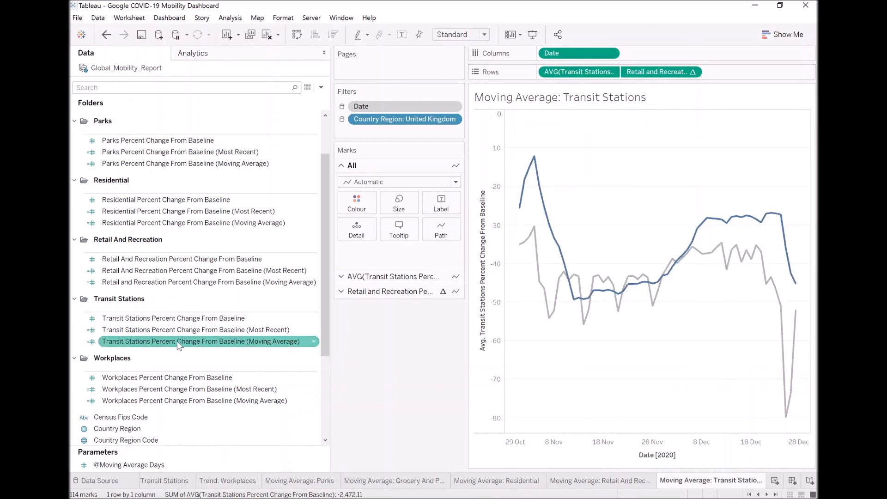
pyautogui.moveTo(177, 345); pyautogui.dragTo(674, 76)
# - Hide the secondary moving average axis header and clear the primary axis title on the Transit Stations worksheet
pyautogui.rightClick(668, 74)
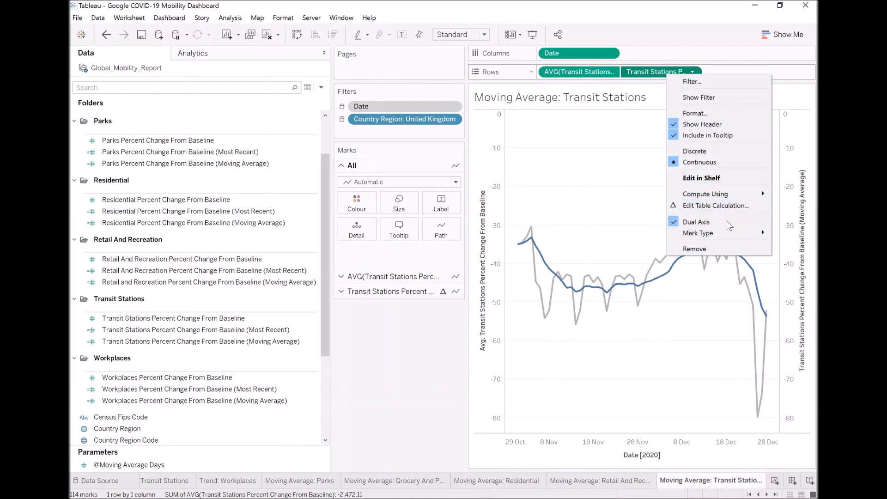
pyautogui.click(796, 202)
pyautogui.rightClick(795, 200)
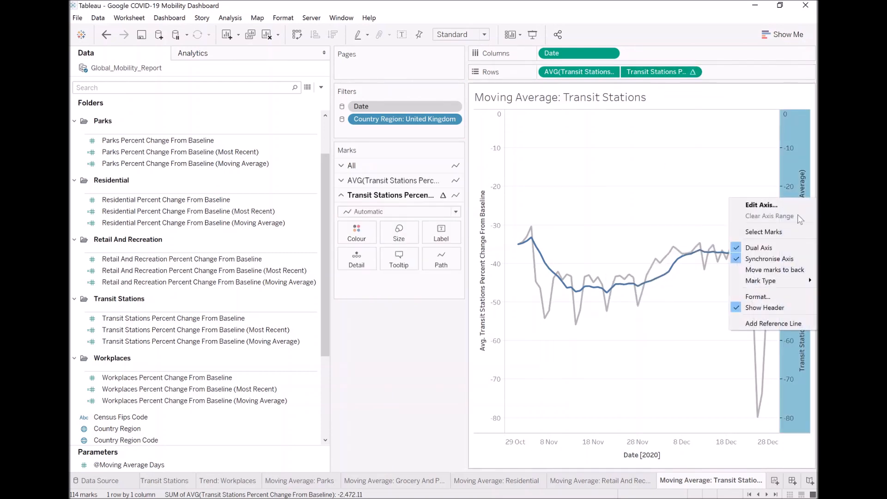
pyautogui.click(776, 308)
pyautogui.click(492, 229)
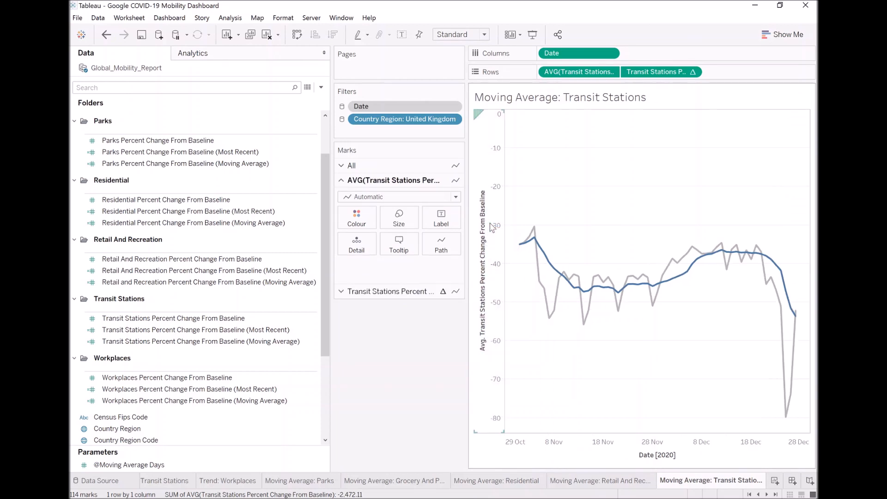
pyautogui.doubleClick(483, 266)
pyautogui.click(431, 328)
pyautogui.press('BackSpace')
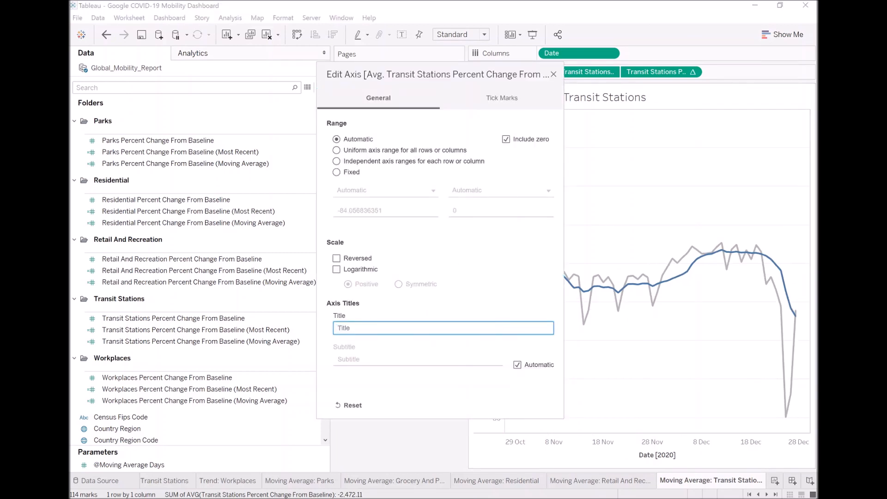
pyautogui.click(554, 74)
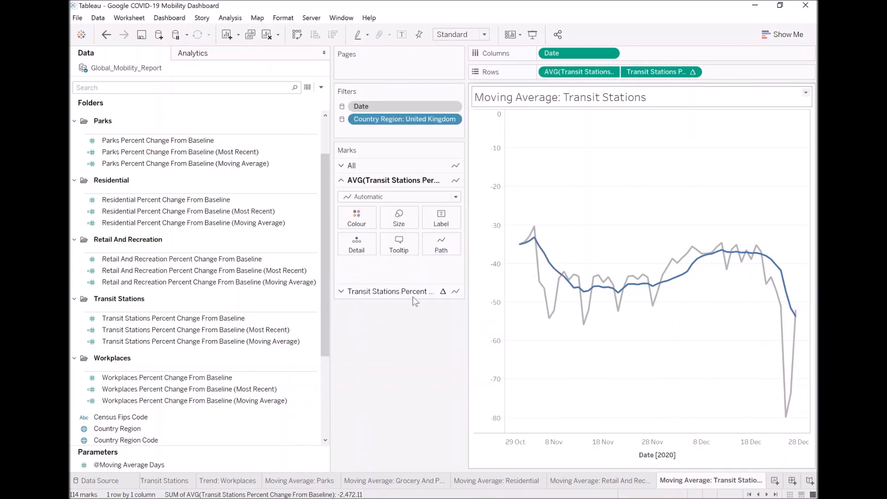
# - Duplicate the Transit Stations moving average worksheet and rename the copy "Moving Average: Worksheets"
pyautogui.rightClick(716, 483)
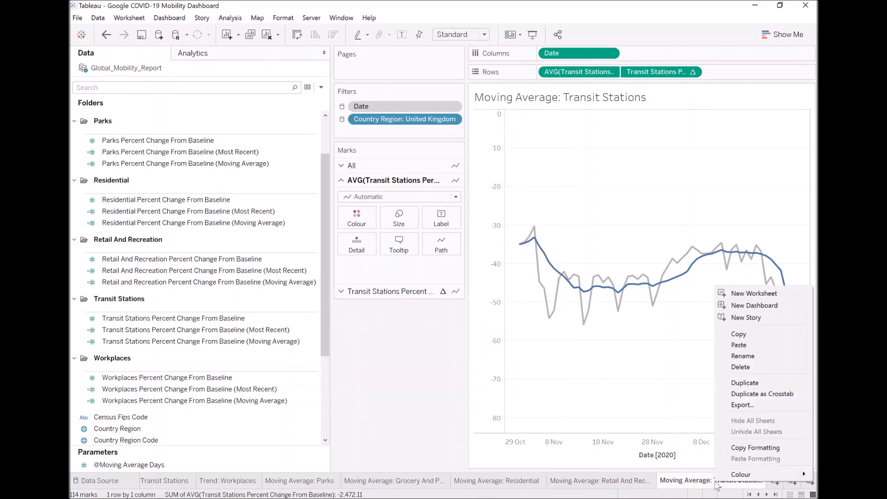
pyautogui.click(761, 385)
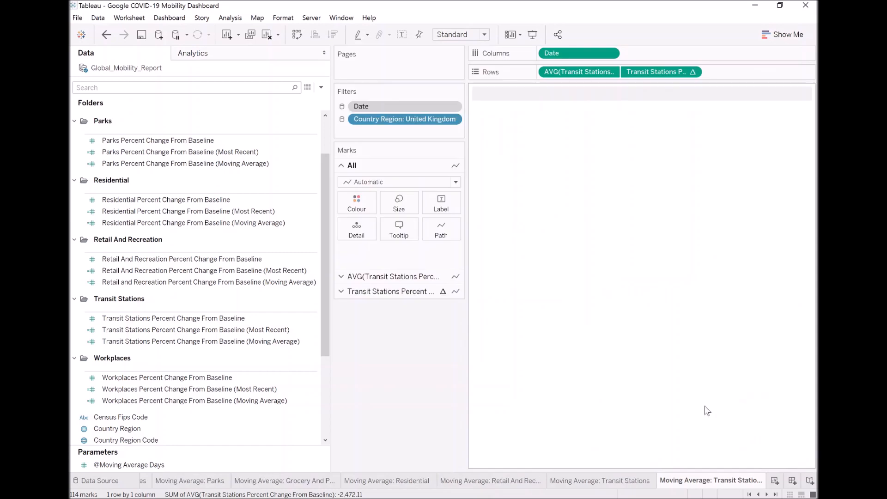
pyautogui.doubleClick(688, 484)
pyautogui.press('End')
pyautogui.hotkey('shift', 'Left')
pyautogui.hotkey('shift', 'Left')
pyautogui.hotkey('shift', 'Left')
pyautogui.hotkey('shift', 'Left')
pyautogui.hotkey('shift', 'Left')
pyautogui.hotkey('shift', 'Left')
pyautogui.hotkey('shift', 'Left')
pyautogui.hotkey('shift', 'Left')
pyautogui.hotkey('shift', 'Left')
pyautogui.hotkey('shift', 'Left')
pyautogui.hotkey('shift', 'Left')
pyautogui.hotkey('shift', 'Left')
pyautogui.hotkey('shift', 'Left')
pyautogui.hotkey('shift', 'Left')
pyautogui.hotkey('shift', 'Left')
pyautogui.hotkey('shift', 'Left')
pyautogui.hotkey('shift', 'Left')
pyautogui.hotkey('shift', 'Left')
pyautogui.hotkey('shift', 'Left')
pyautogui.hotkey('shift', 'Left')
pyautogui.write('Worksheets')
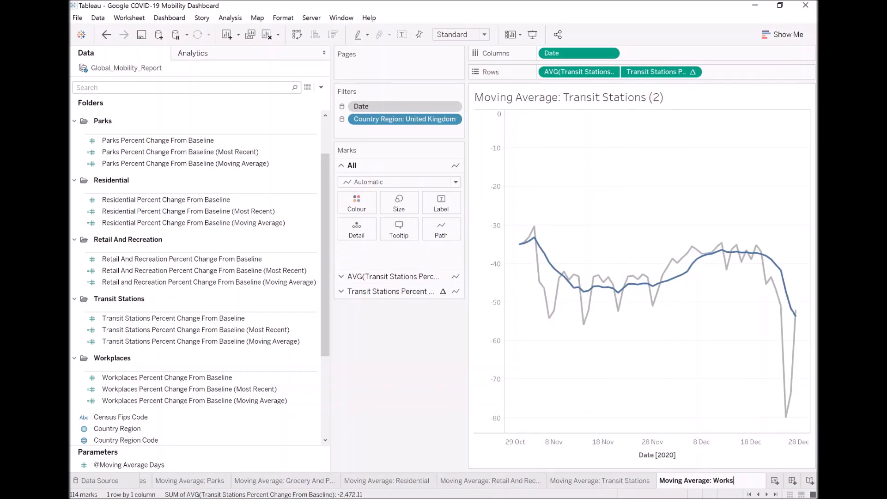
pyautogui.press('Return')
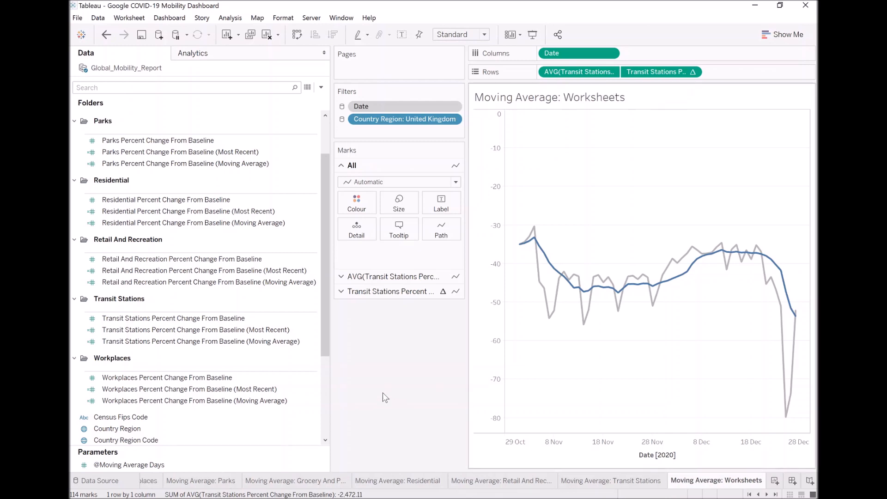
# - Replace both Transit Stations measures on Rows with Workplaces Percent Change From Baseline, aggregated as Average, and its Moving Average field
pyautogui.moveTo(155, 377); pyautogui.dragTo(574, 73)
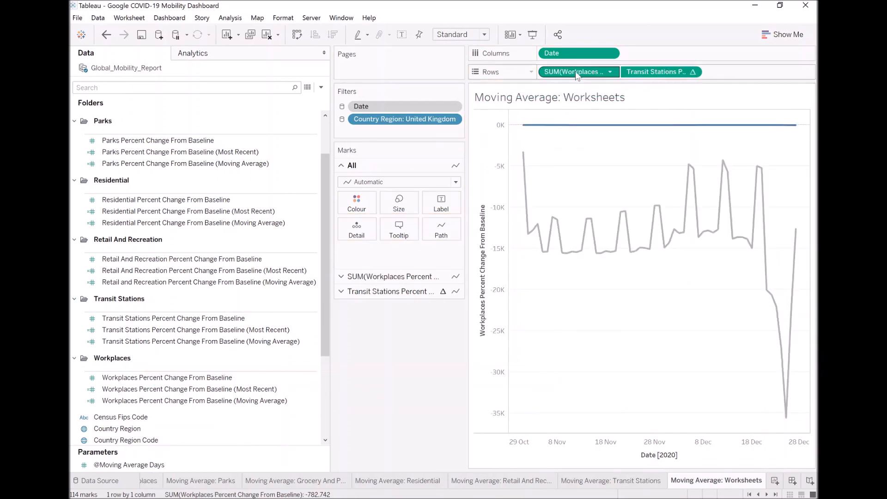
pyautogui.rightClick(578, 74)
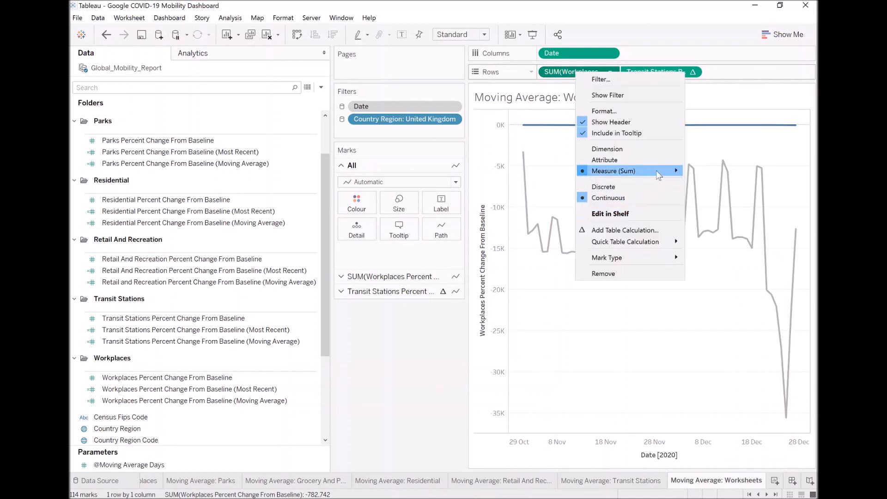
pyautogui.moveTo(656, 172)
pyautogui.click(690, 186)
pyautogui.moveTo(186, 400); pyautogui.dragTo(665, 71)
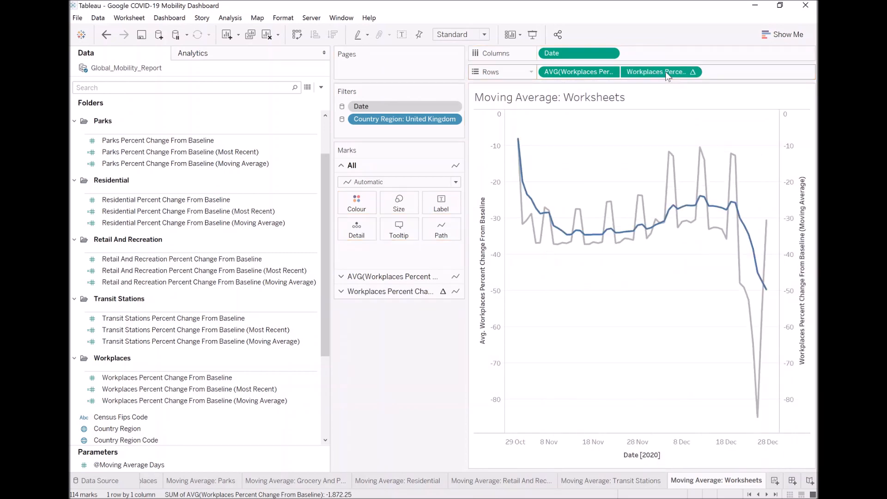
# - Hide the secondary moving average axis header and clear the primary axis title on the Workplaces chart
pyautogui.rightClick(798, 185)
pyautogui.click(771, 296)
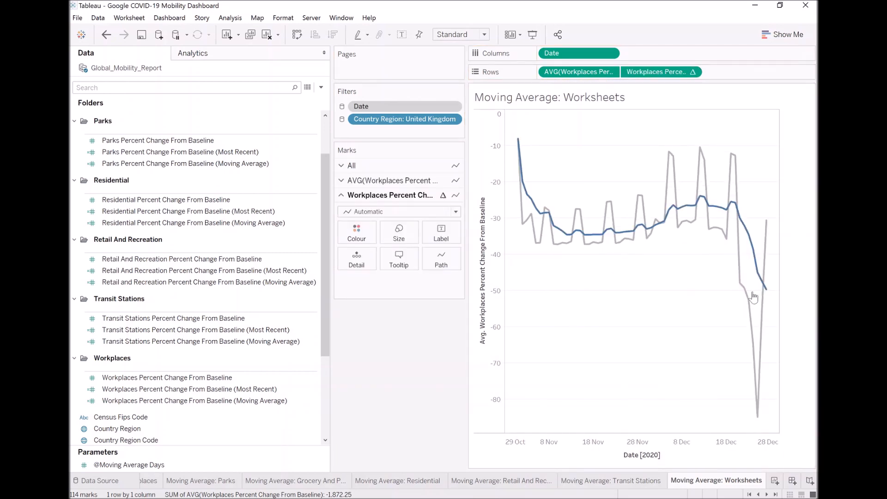
pyautogui.doubleClick(494, 242)
pyautogui.tripleClick(456, 328)
pyautogui.press('BackSpace')
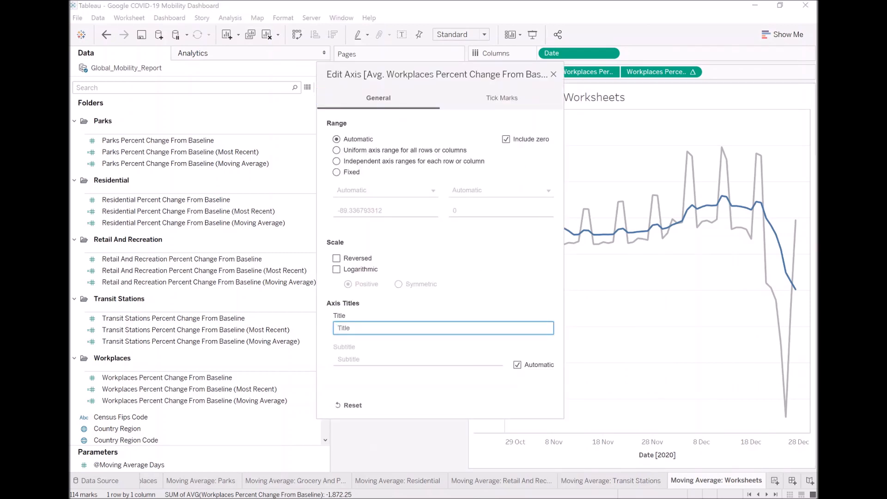
pyautogui.click(554, 74)
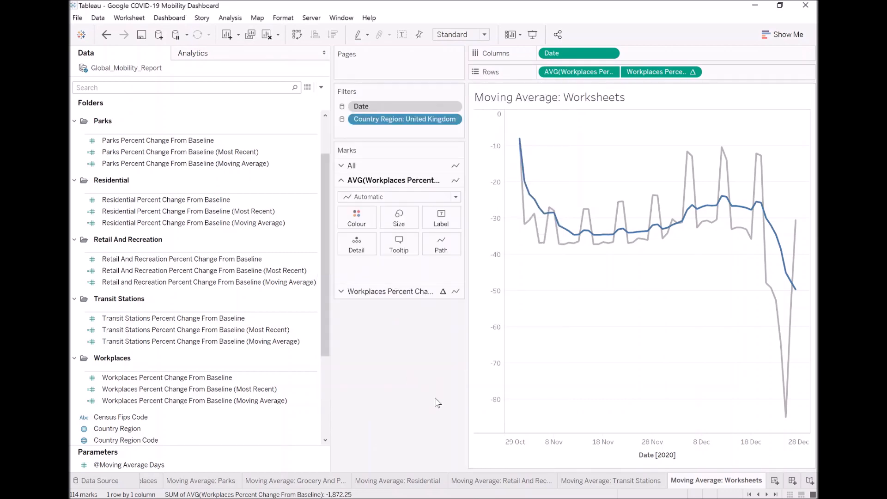